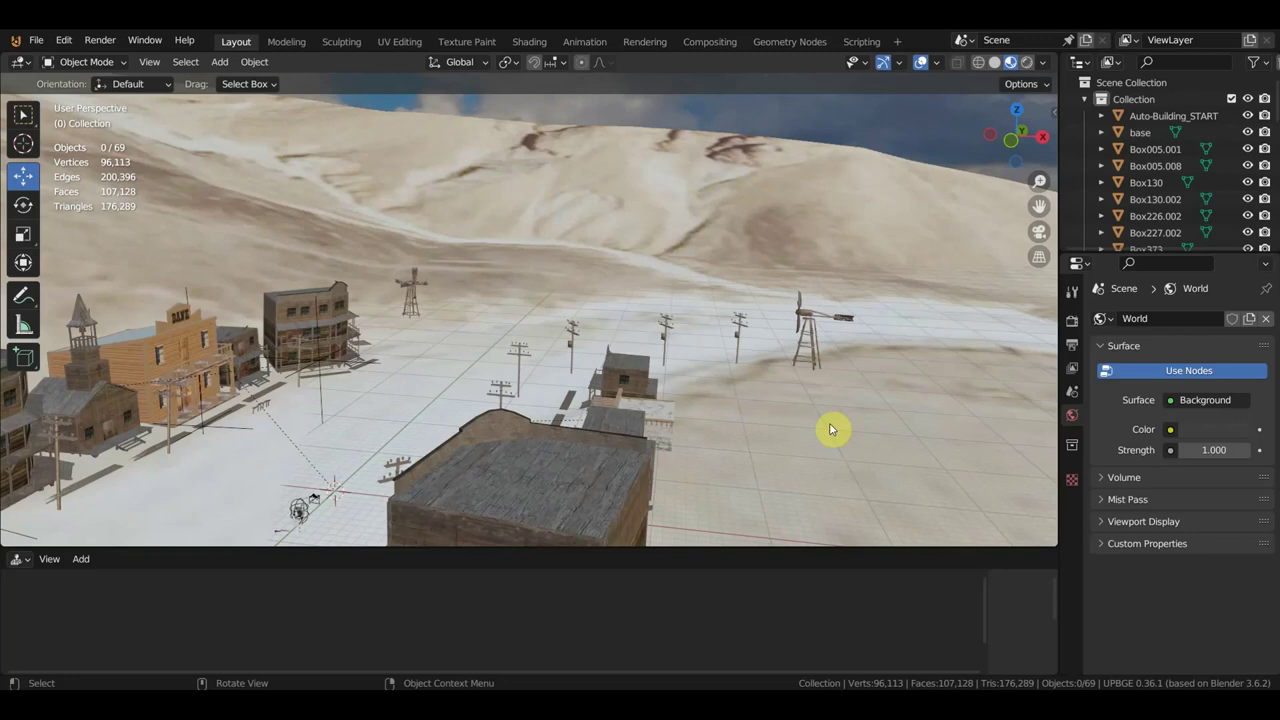
Zoom in on the windmill and select its head object, Windmill.002
scroll(830, 430, "up", 5)
middle_click_drag(714, 386, 528, 371)
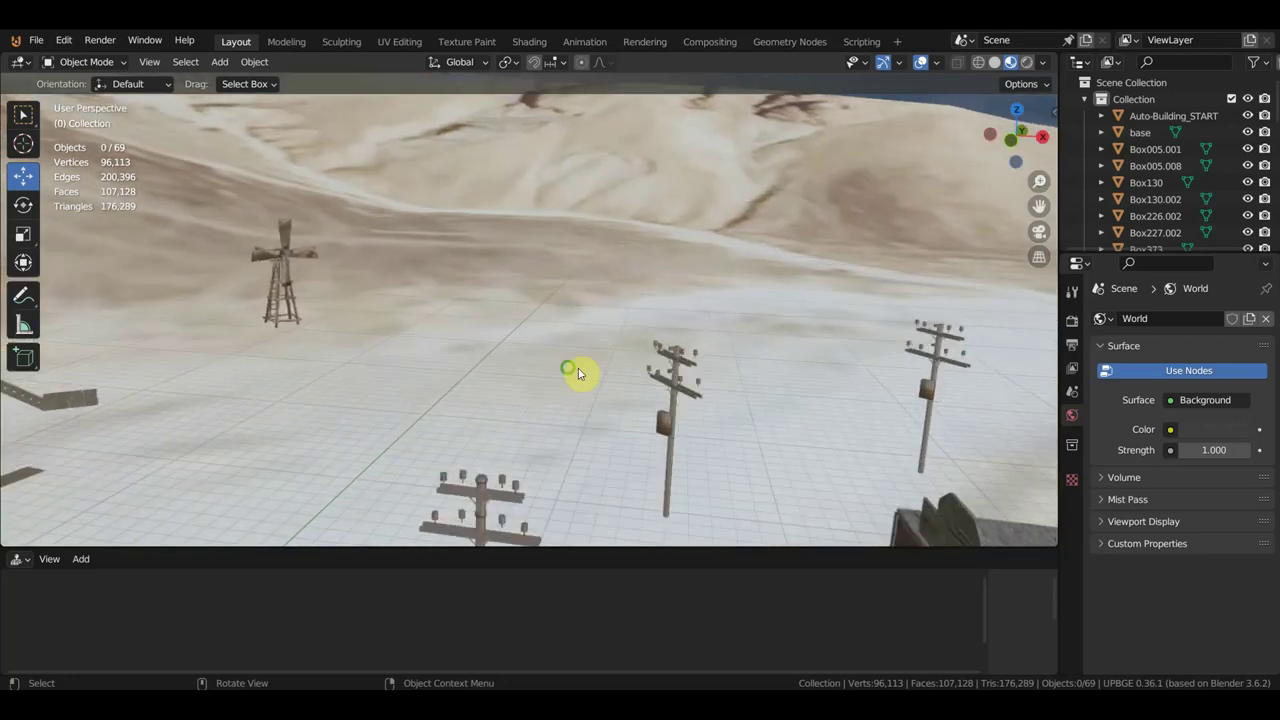
scroll(527, 371, "up", 3)
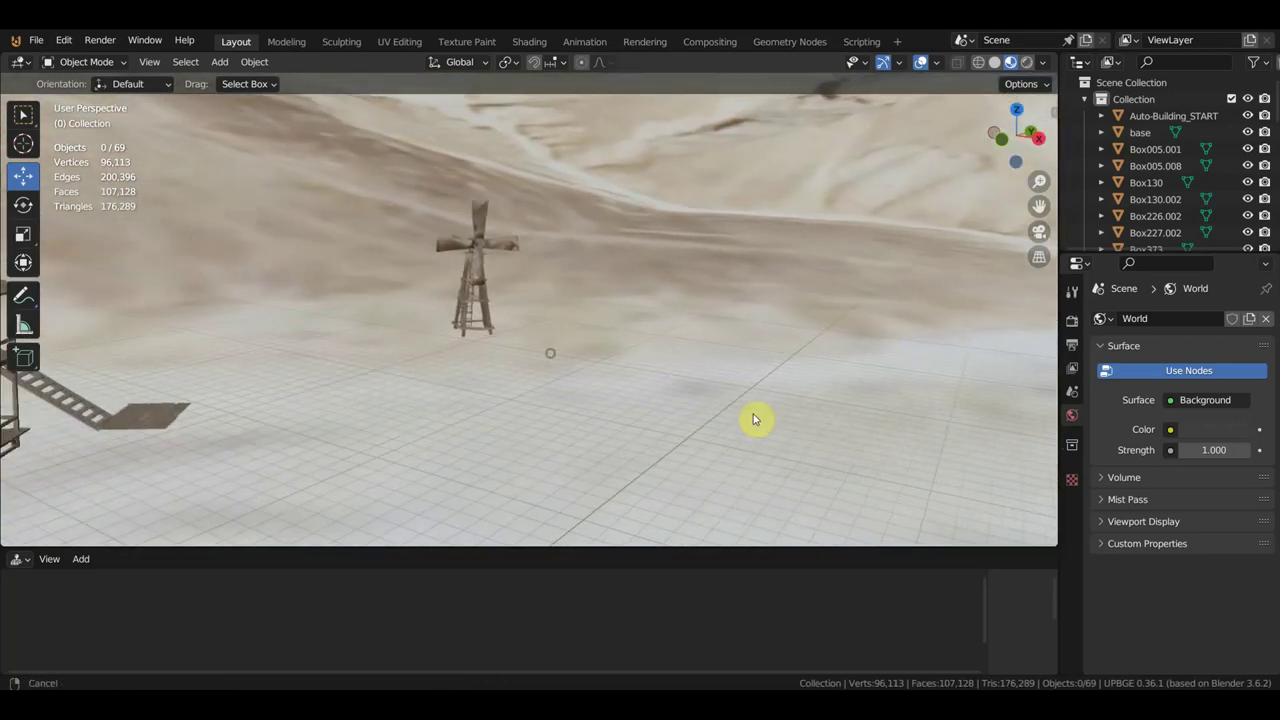
scroll(74, 443, "up", 2)
scroll(506, 449, "up", 2)
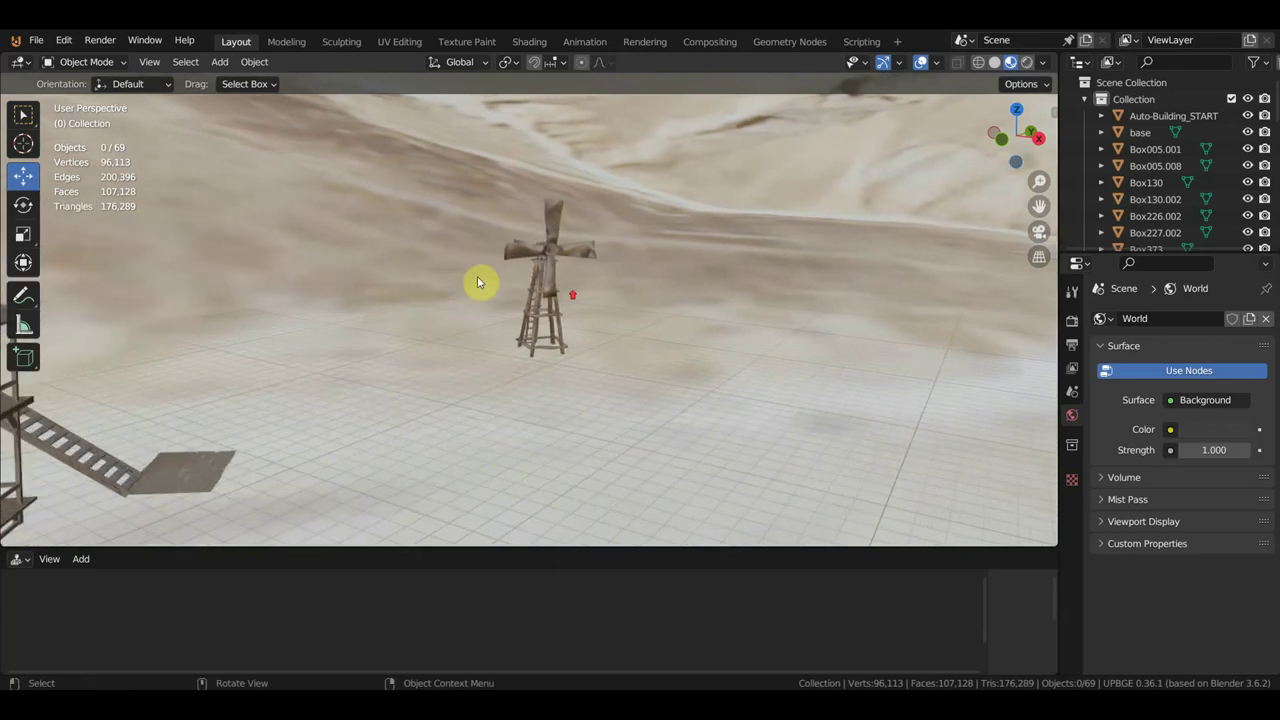
scroll(577, 299, "up", 1)
left_click(550, 258)
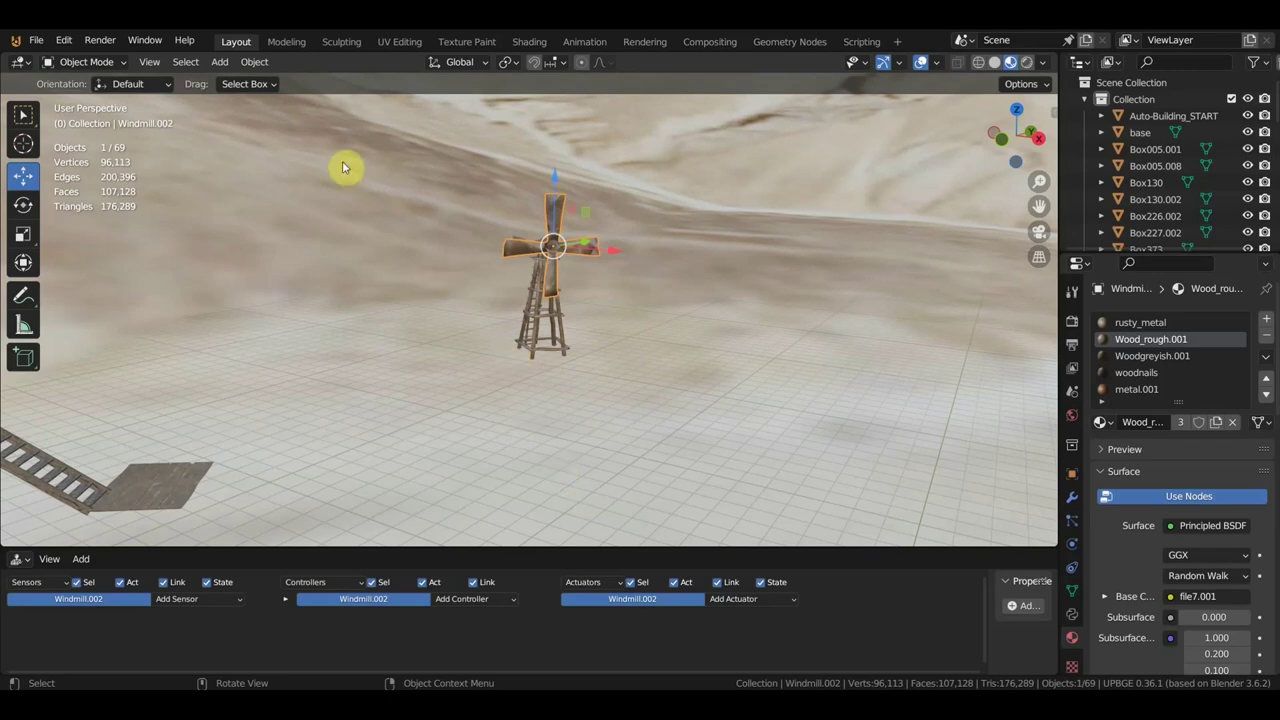
left_click(222, 62)
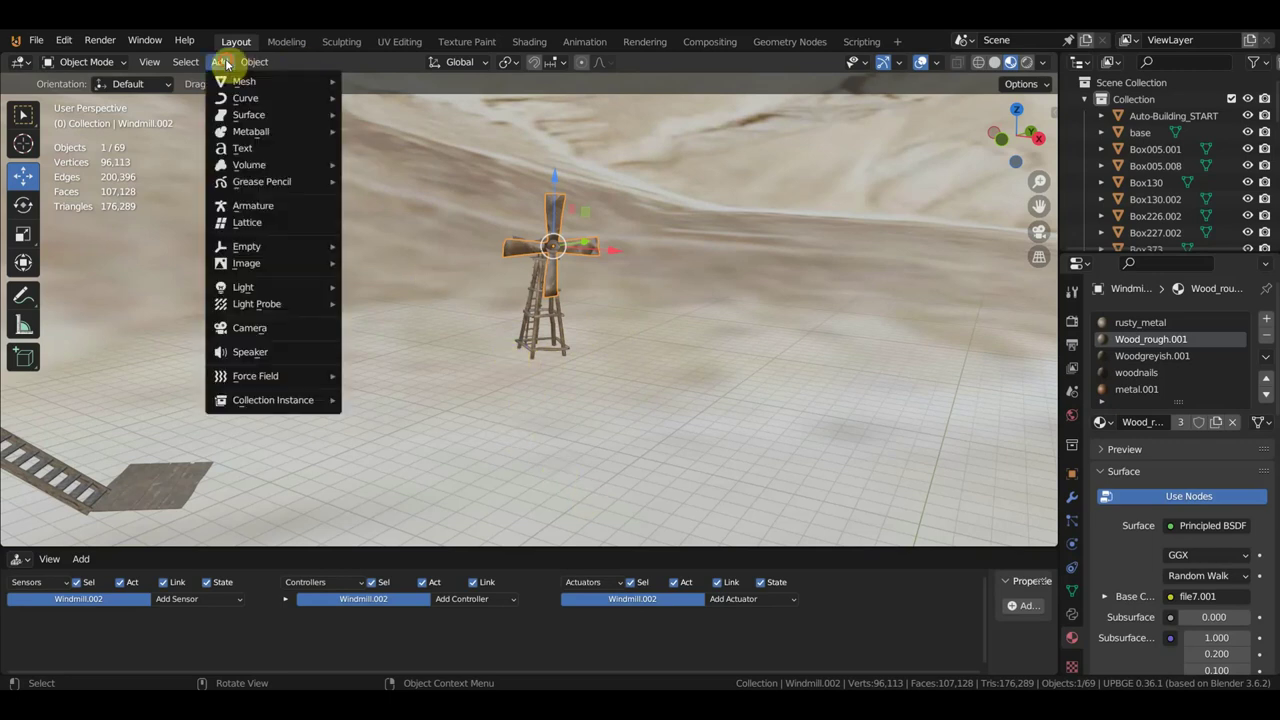
mouse_move(226, 82)
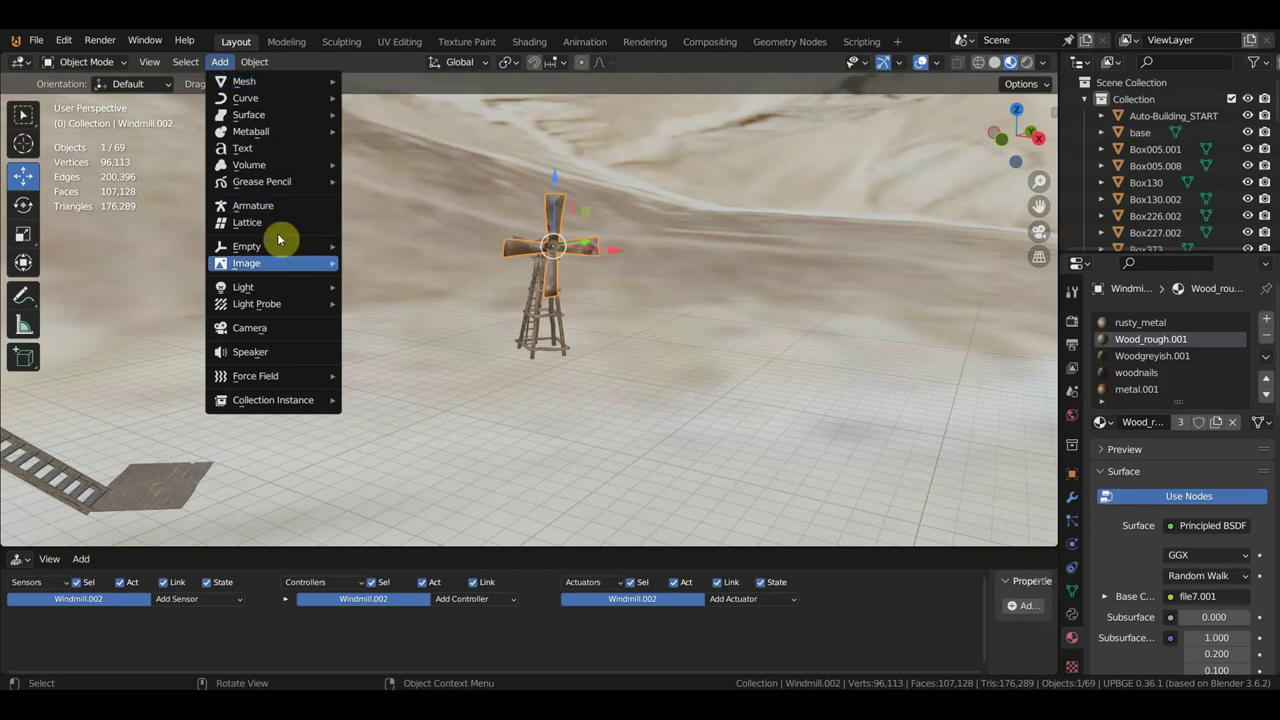
mouse_move(280, 246)
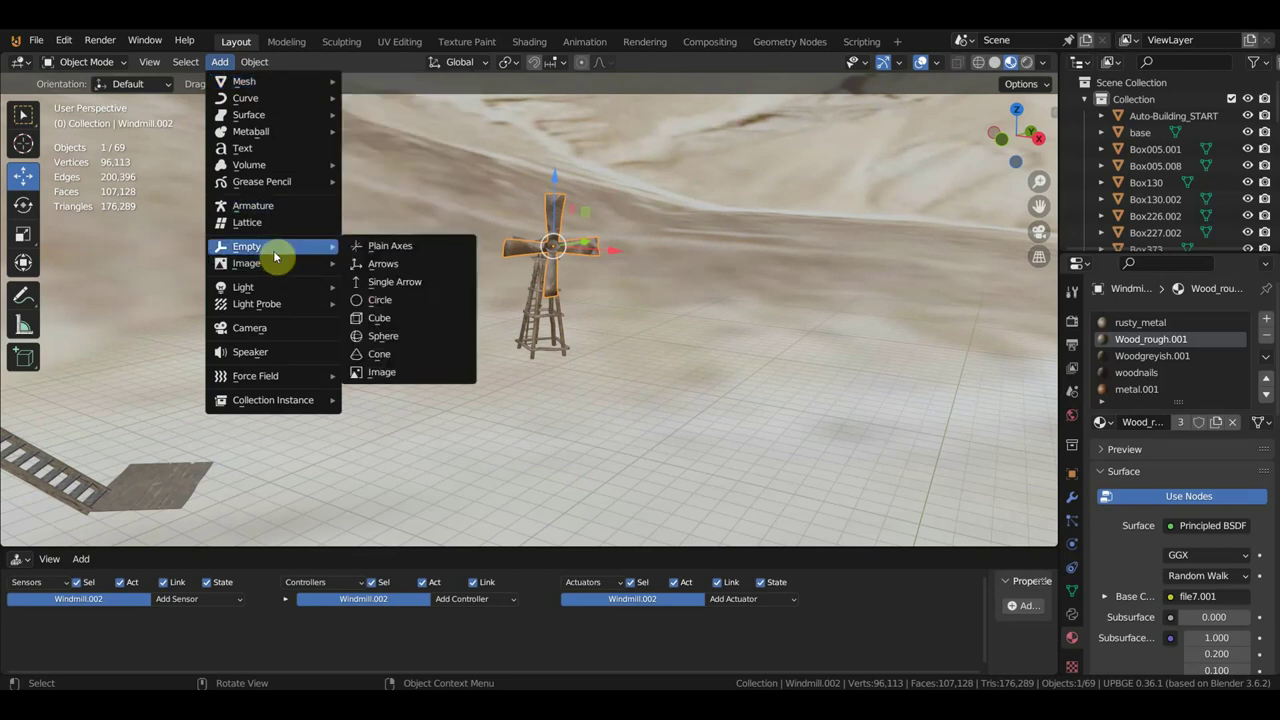
left_click(396, 246)
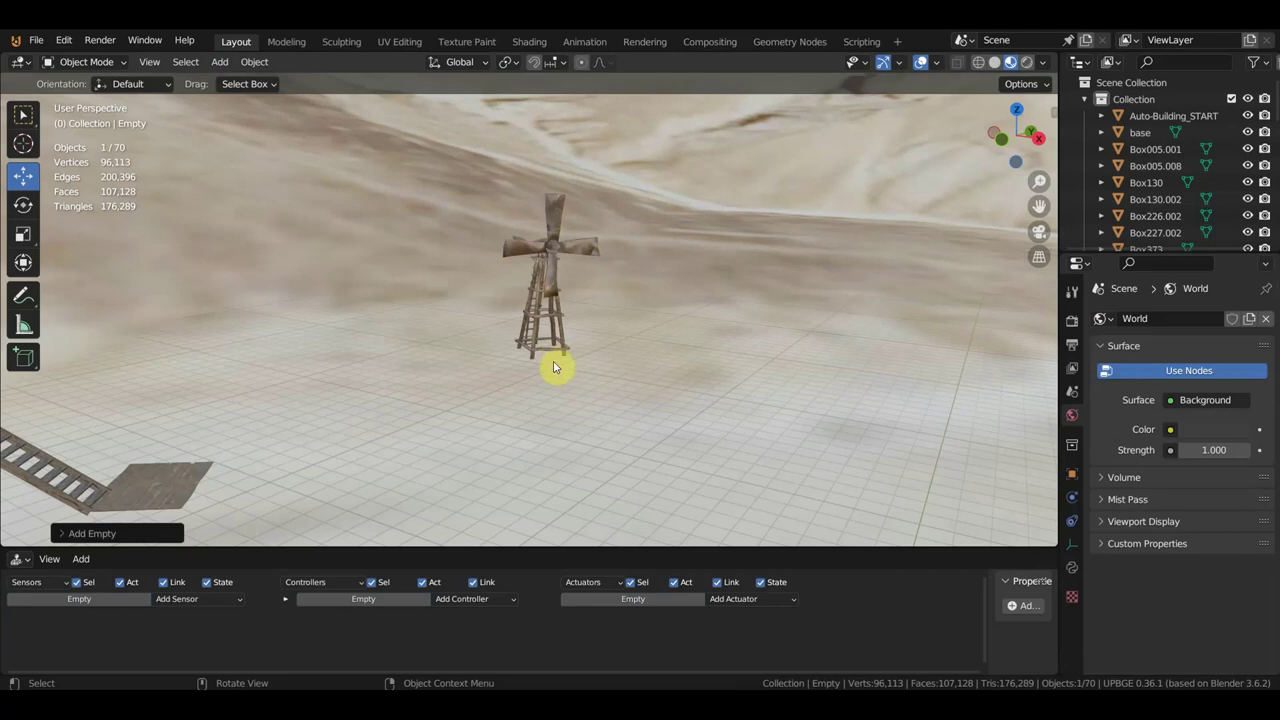
key("Delete")
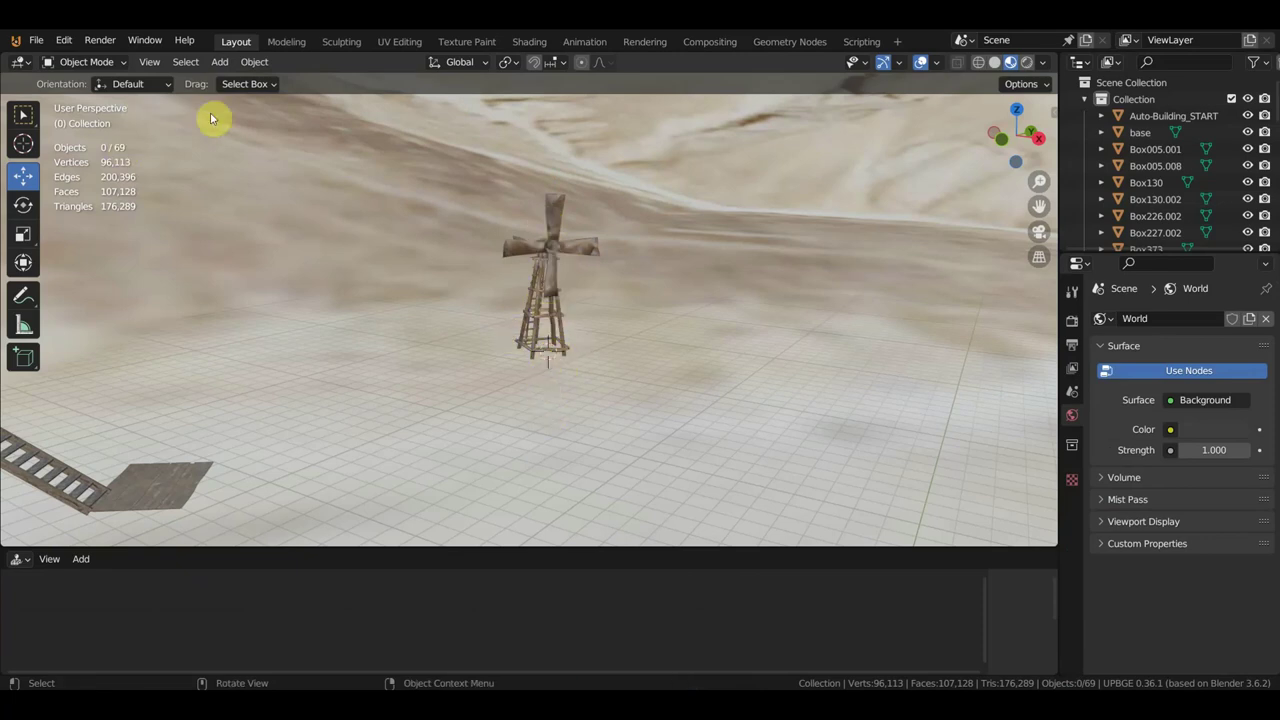
left_click(219, 62)
Add an Arrows Empty at the windmill base and scale it up
mouse_move(222, 87)
mouse_move(263, 251)
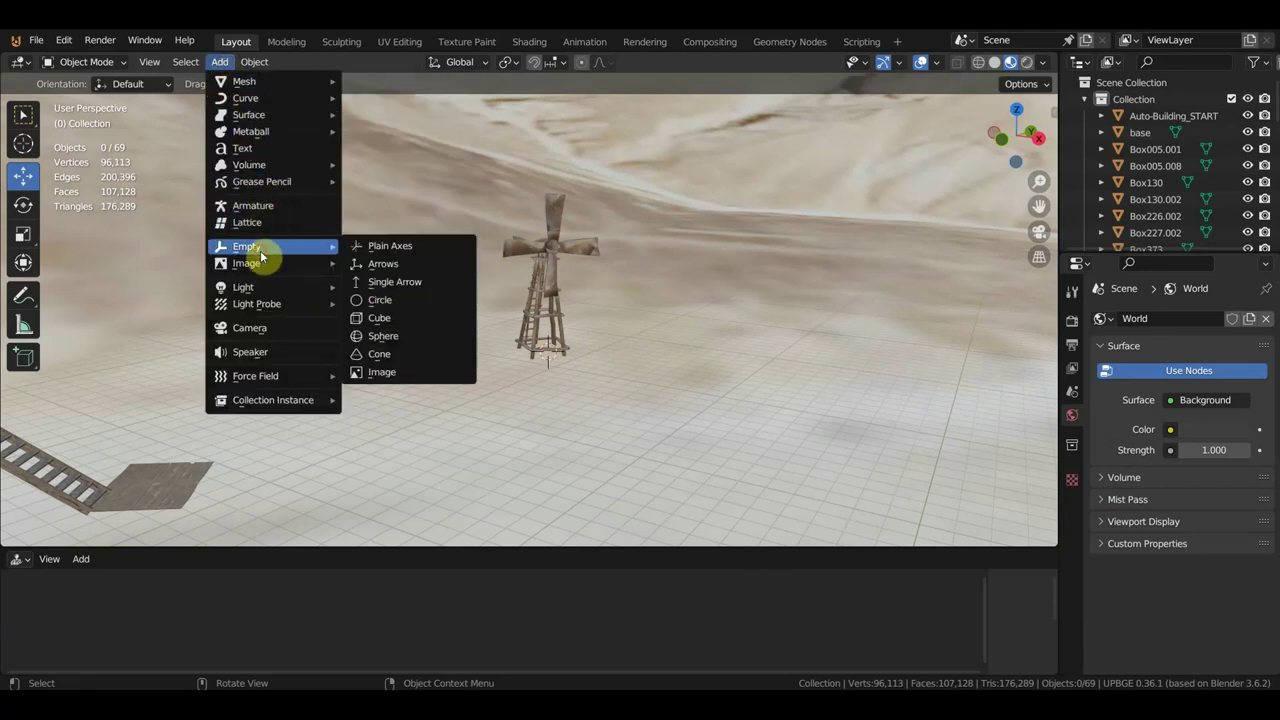
left_click(388, 262)
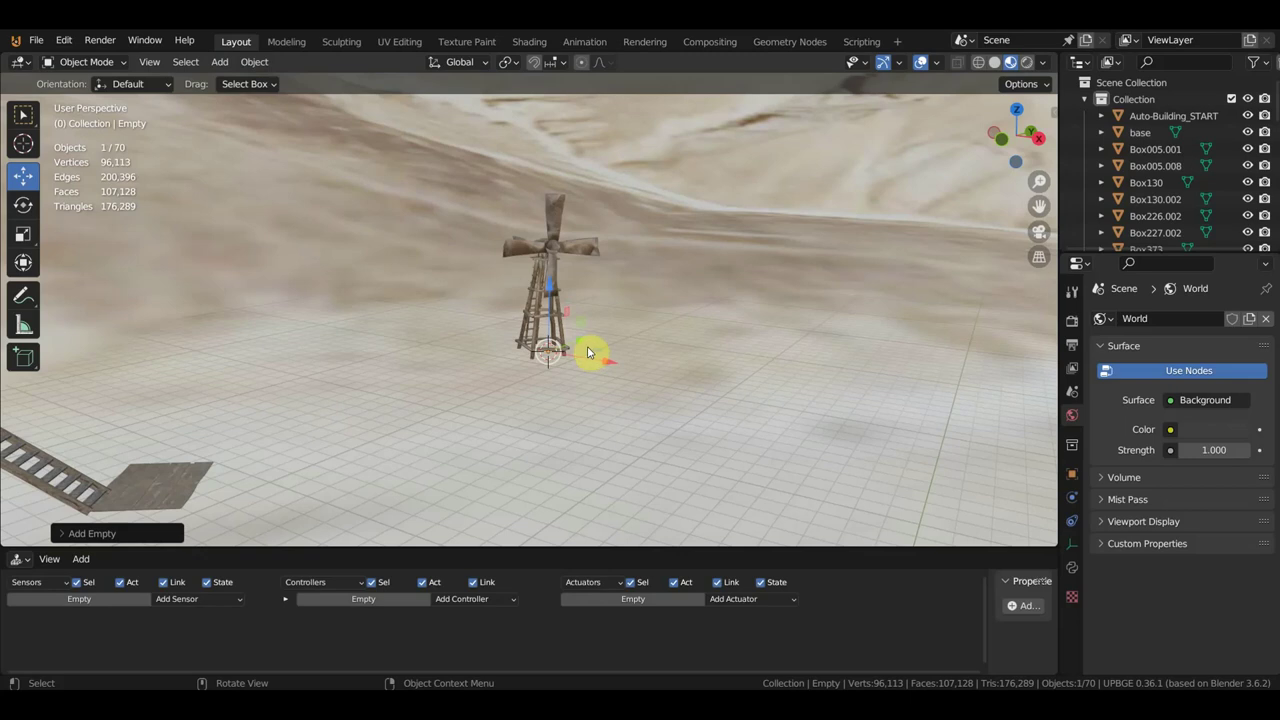
key("s")
left_click(970, 420)
Raise the Empty along Z to the windmill hub, then enlarge the logic editor and its sidebar
key("g")
key("z")
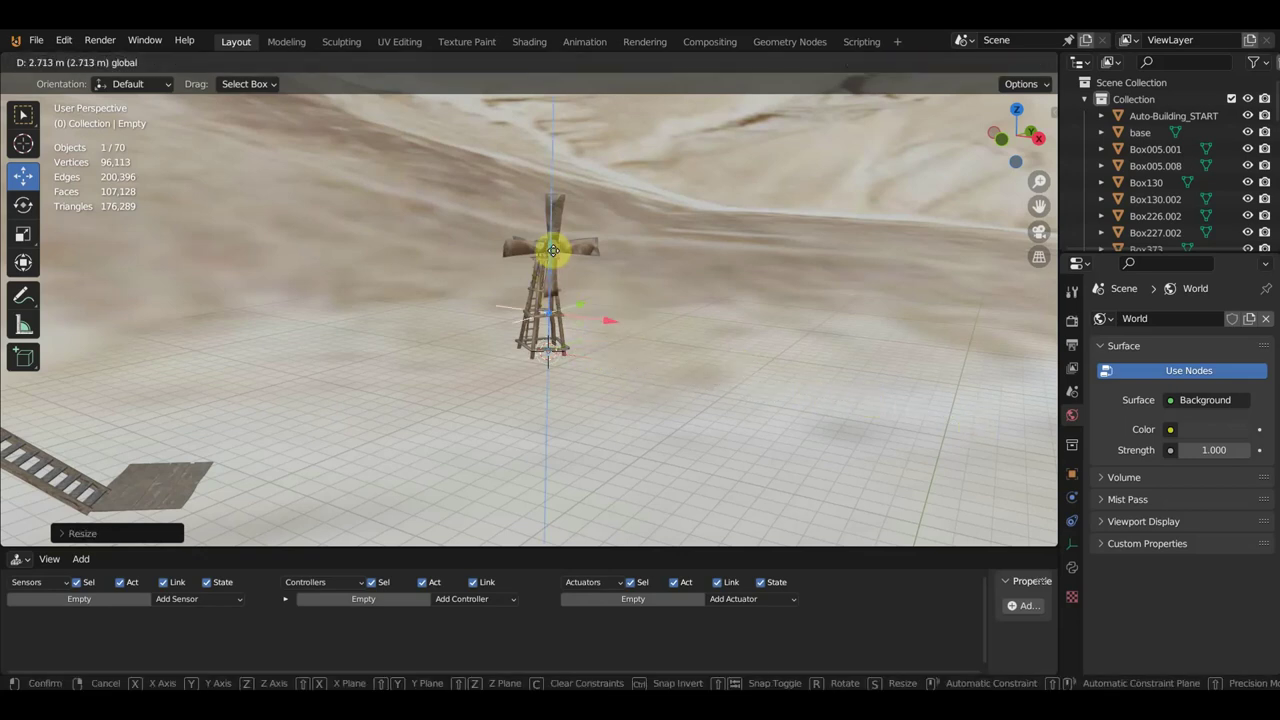
left_click(557, 255)
left_click_drag(808, 545, 817, 380)
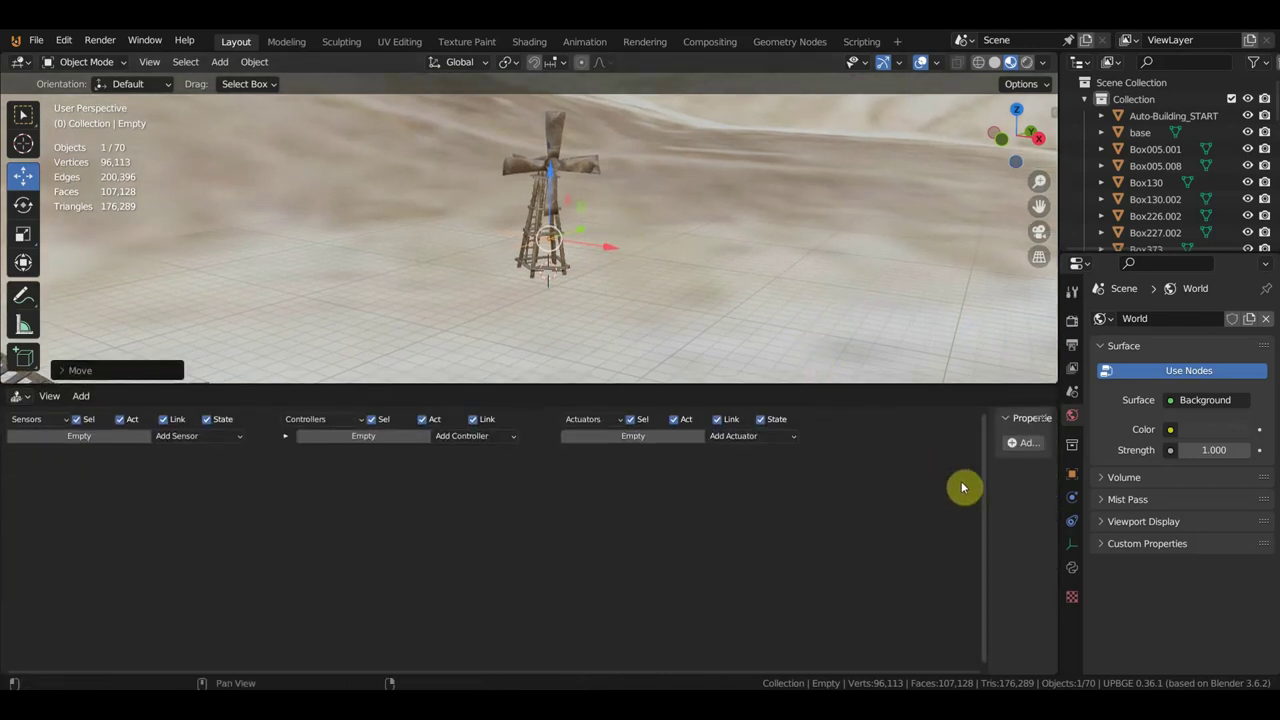
left_click_drag(986, 493, 712, 503)
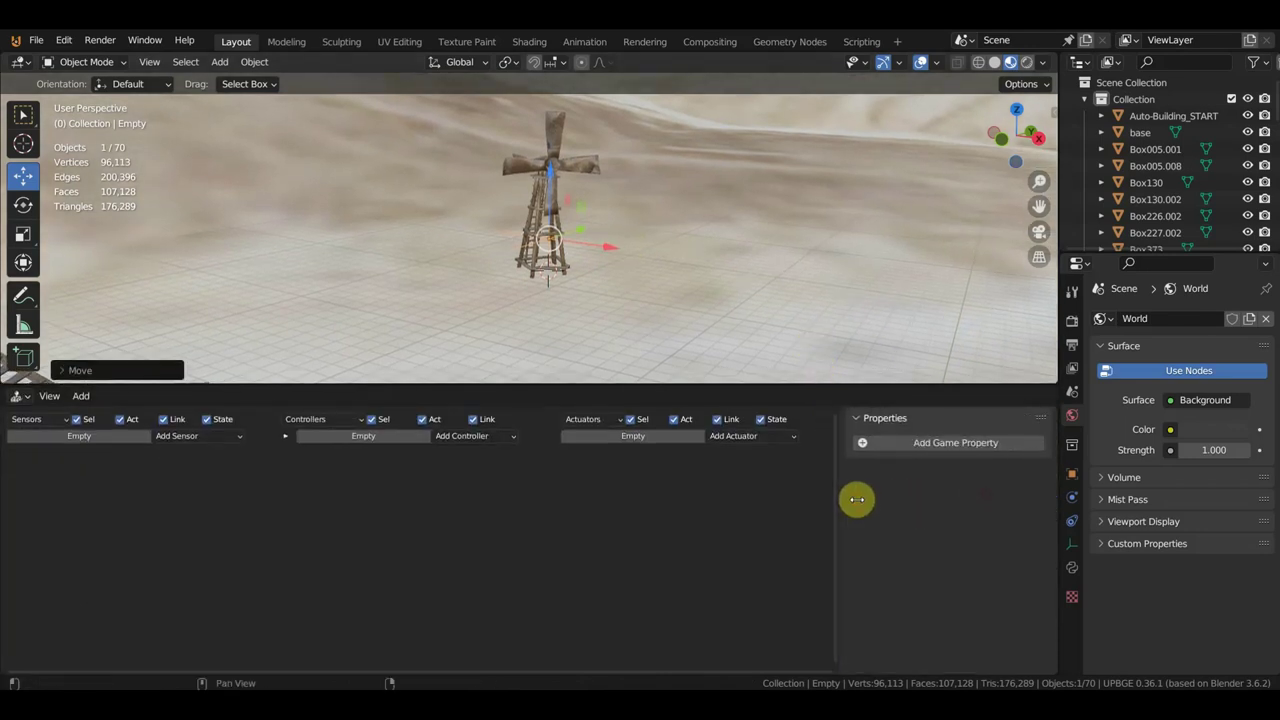
Give the Empty a Float game property named 'кручение 2' and narrow the sidebar again
left_click(878, 443)
left_click(762, 472)
type("кручение 2")
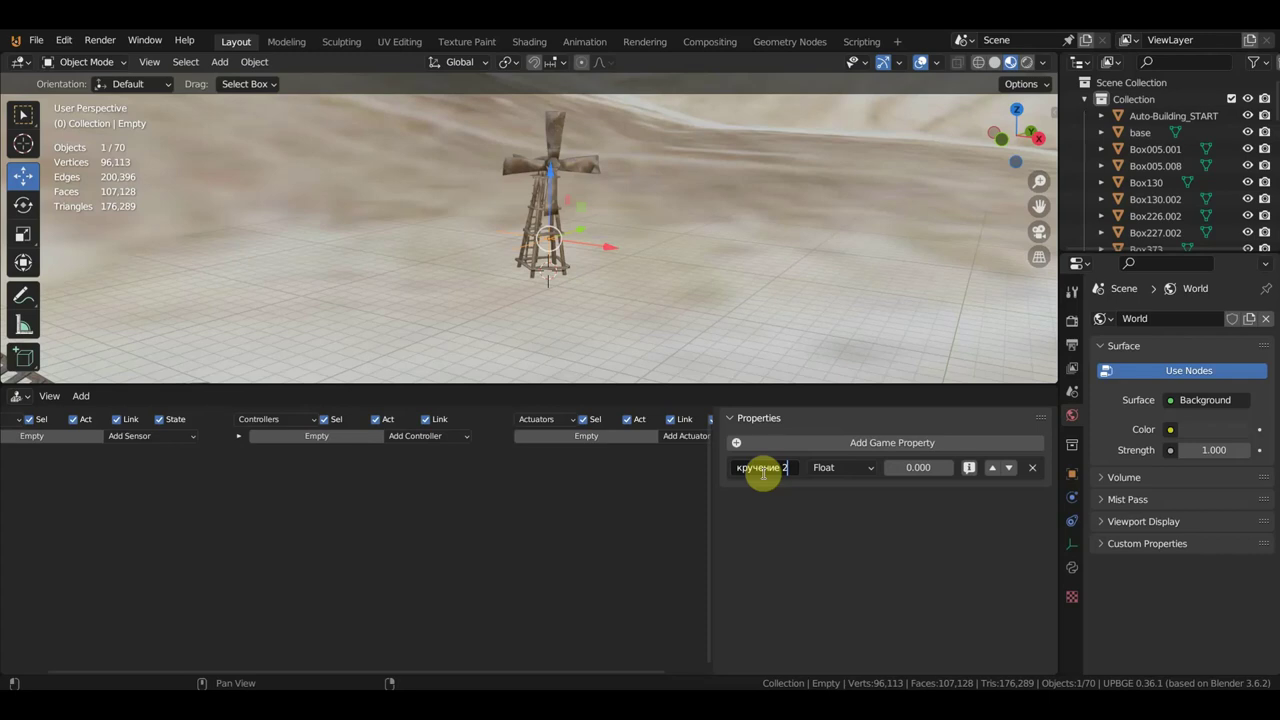
key("Return")
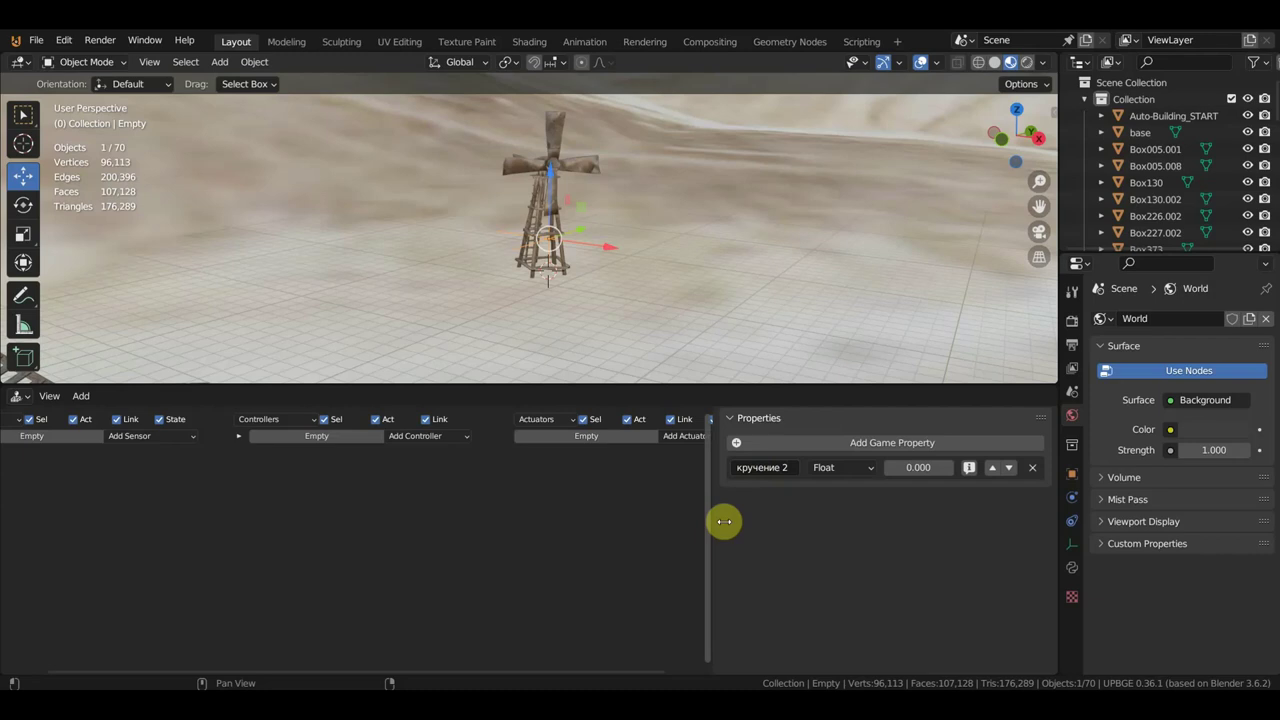
left_click_drag(714, 519, 985, 536)
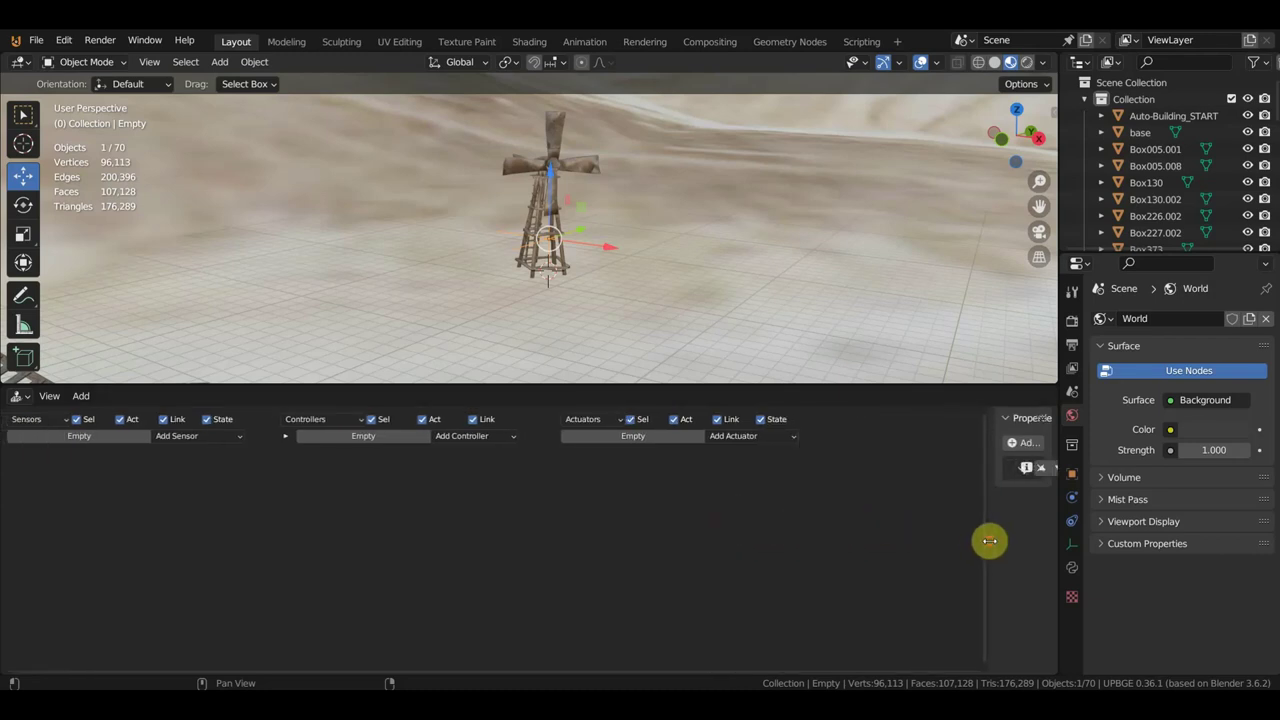
scroll(757, 512, "up", 2, "ctrl")
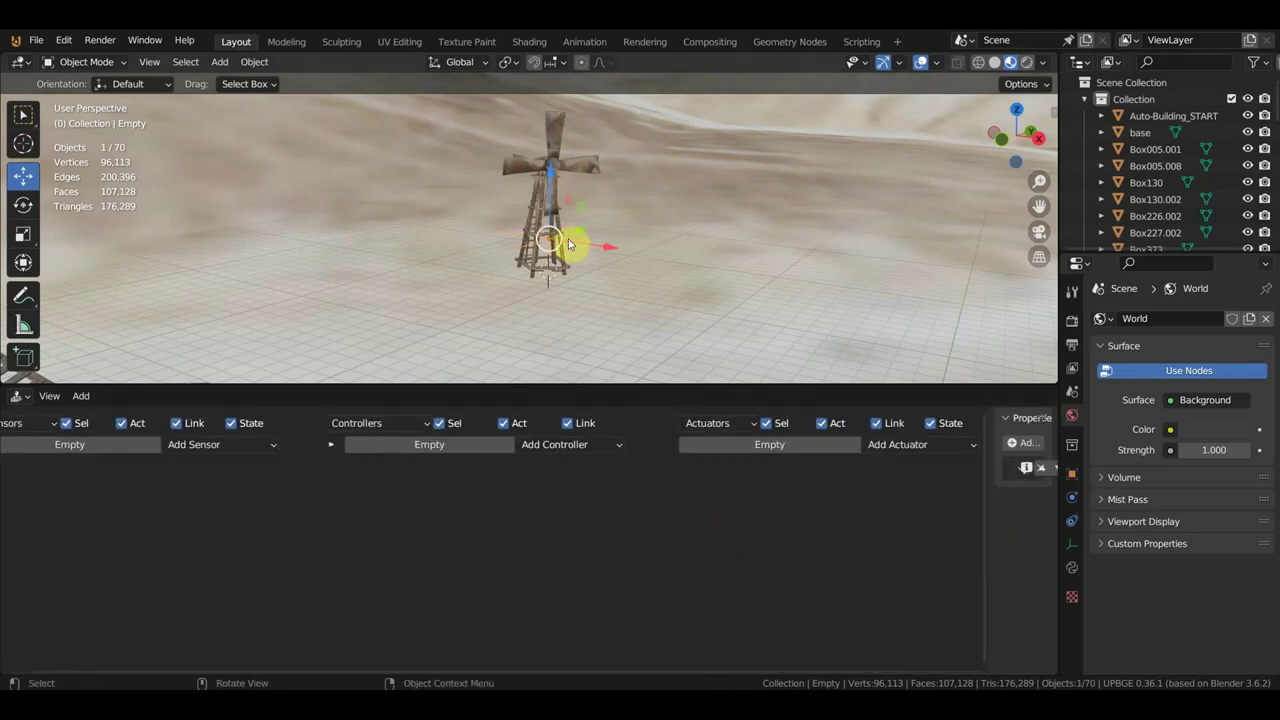
Add a Collision sensor and a Property actuator to the Empty
left_click(243, 455)
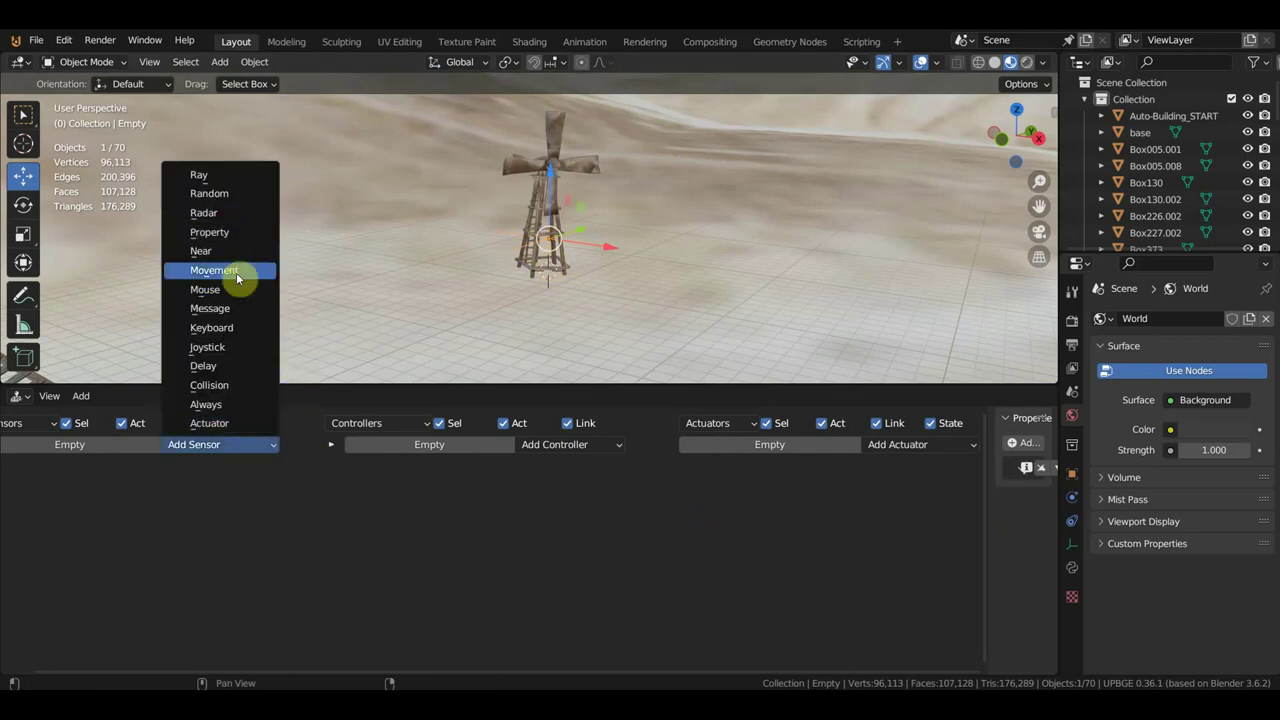
left_click(224, 389)
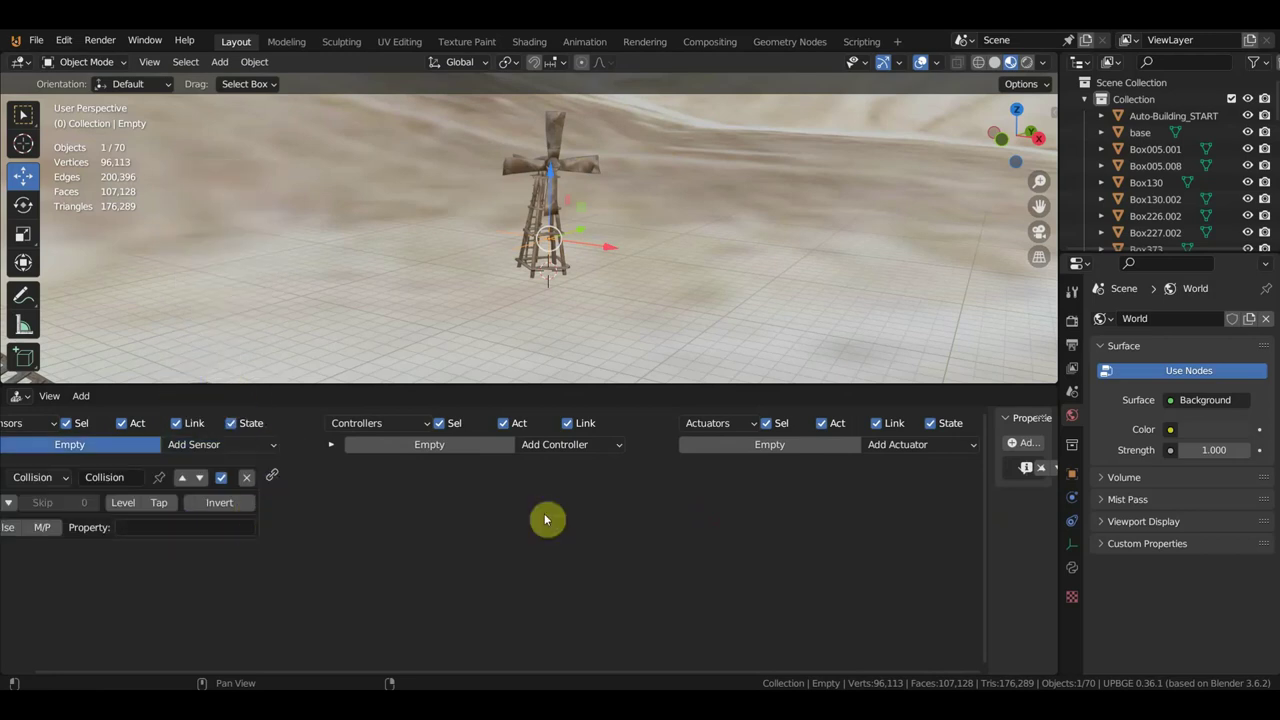
left_click(925, 445)
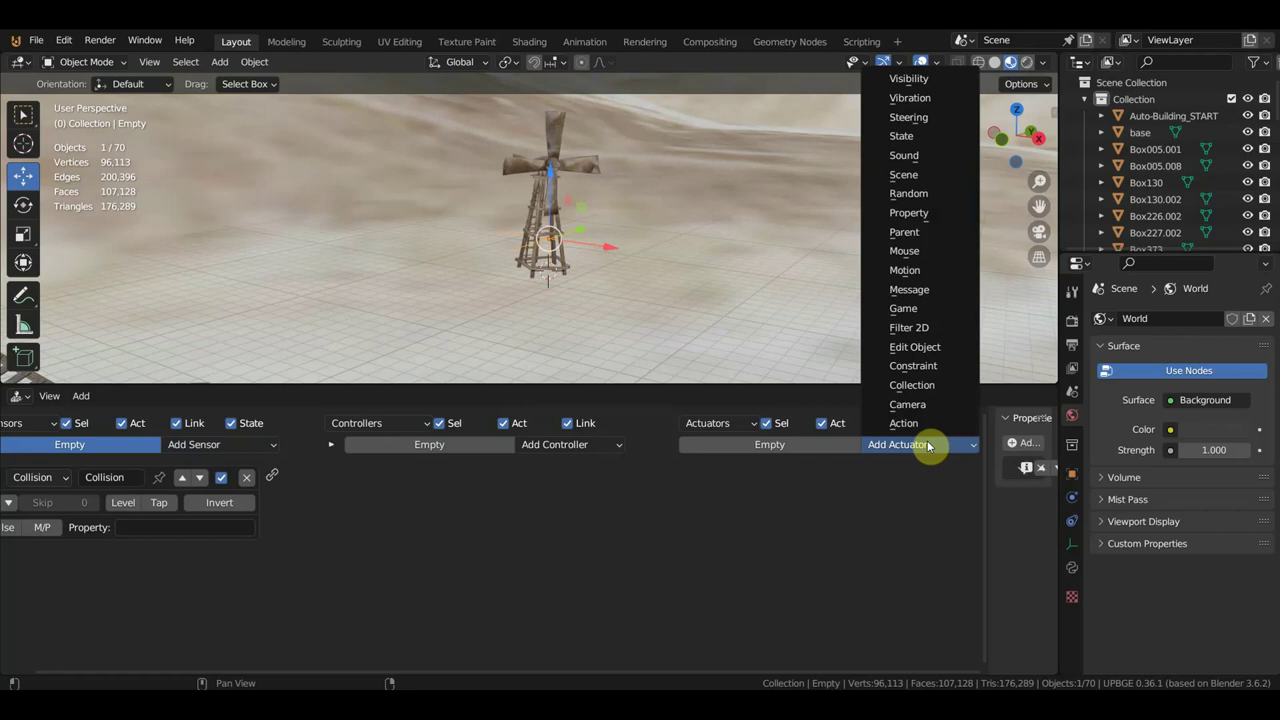
left_click(922, 217)
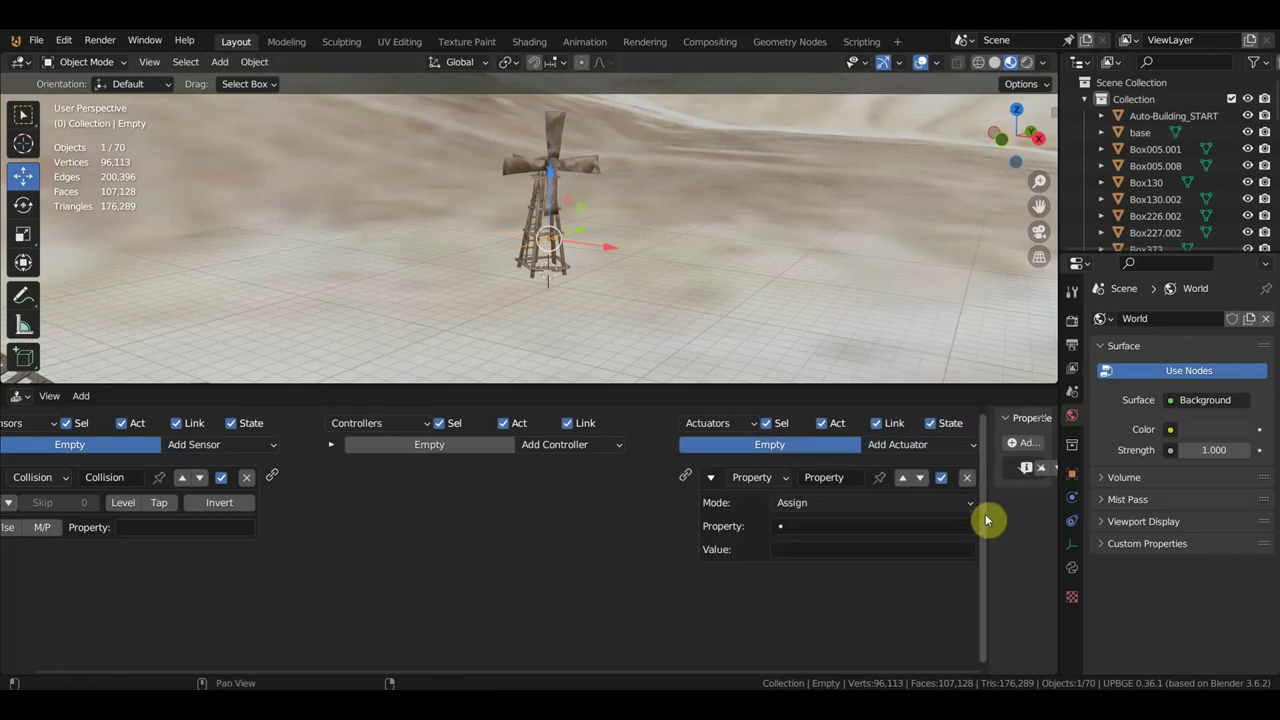
Set the Property actuator to assign value 5 to 'кручение 2'
left_click_drag(988, 514, 685, 520)
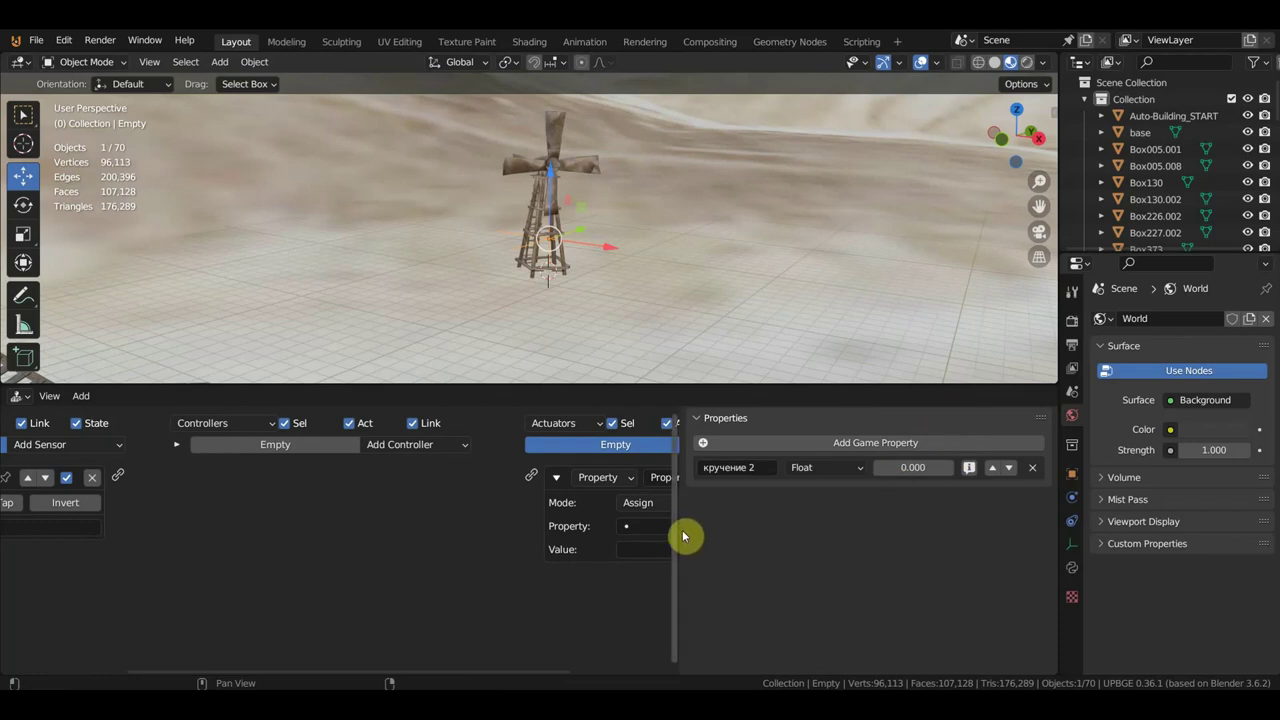
left_click_drag(677, 532, 1034, 535)
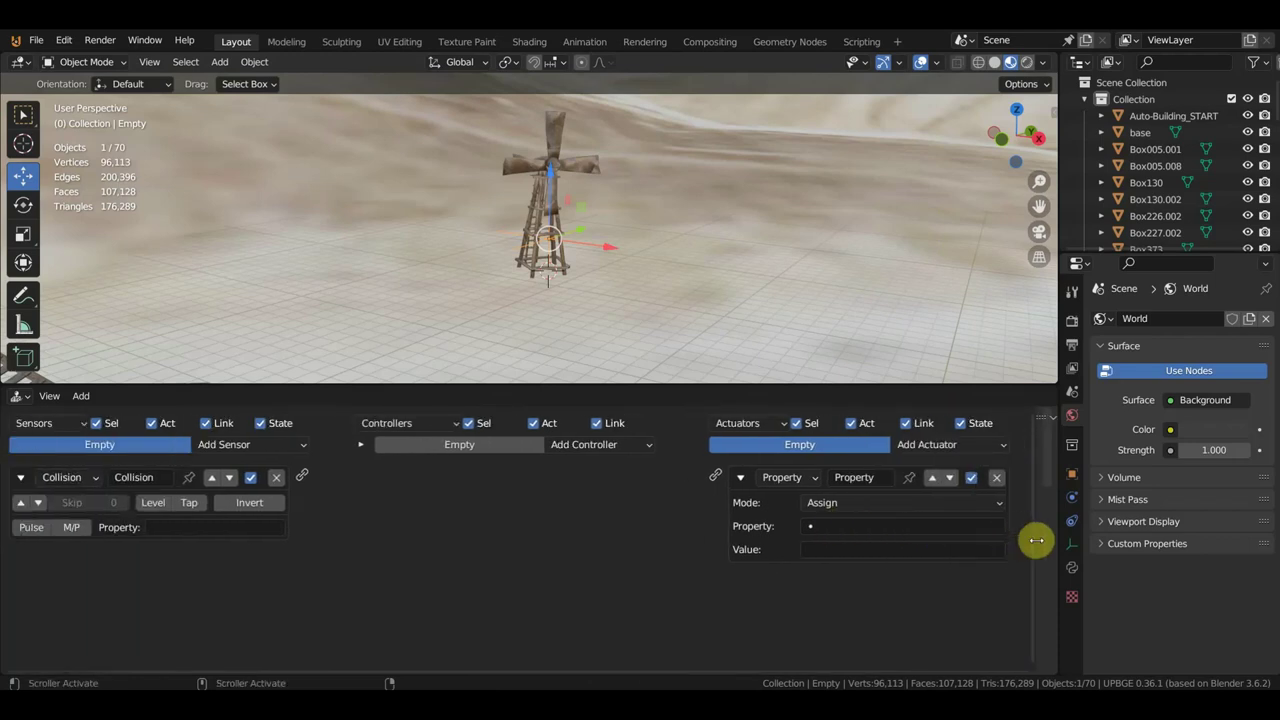
left_click(885, 527)
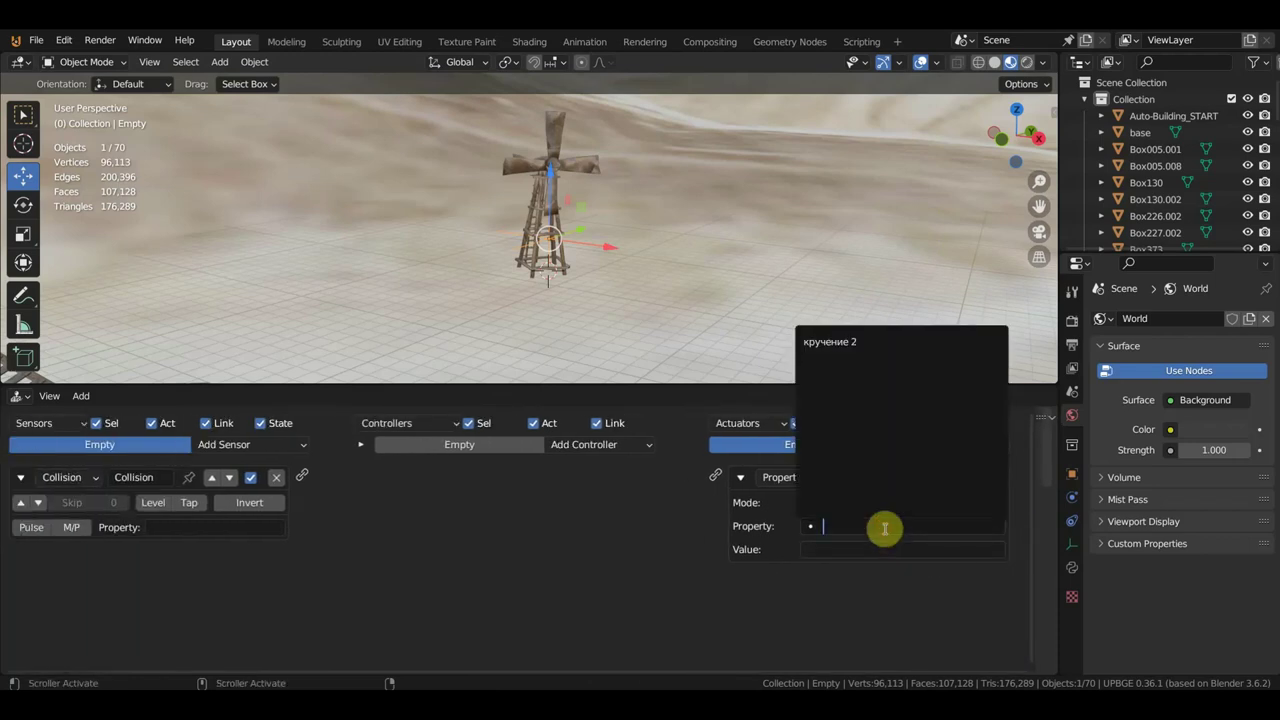
left_click(843, 341)
left_click(833, 546)
type("5")
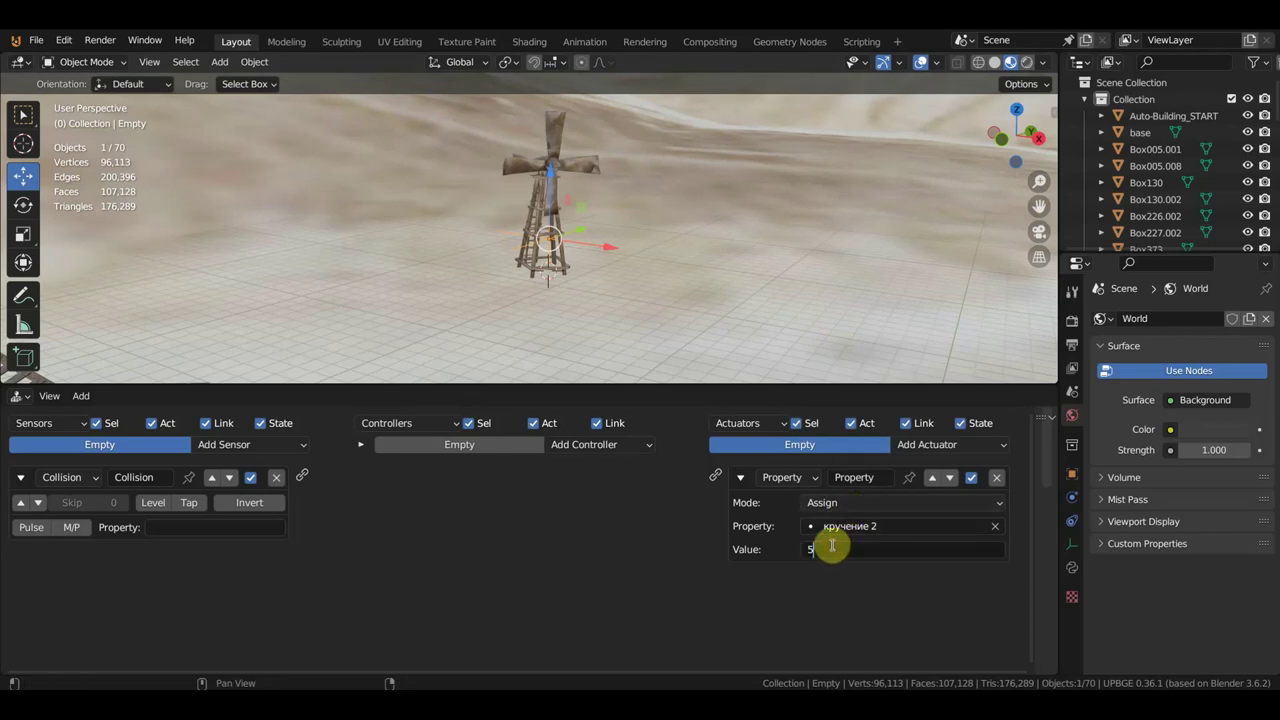
key("Return")
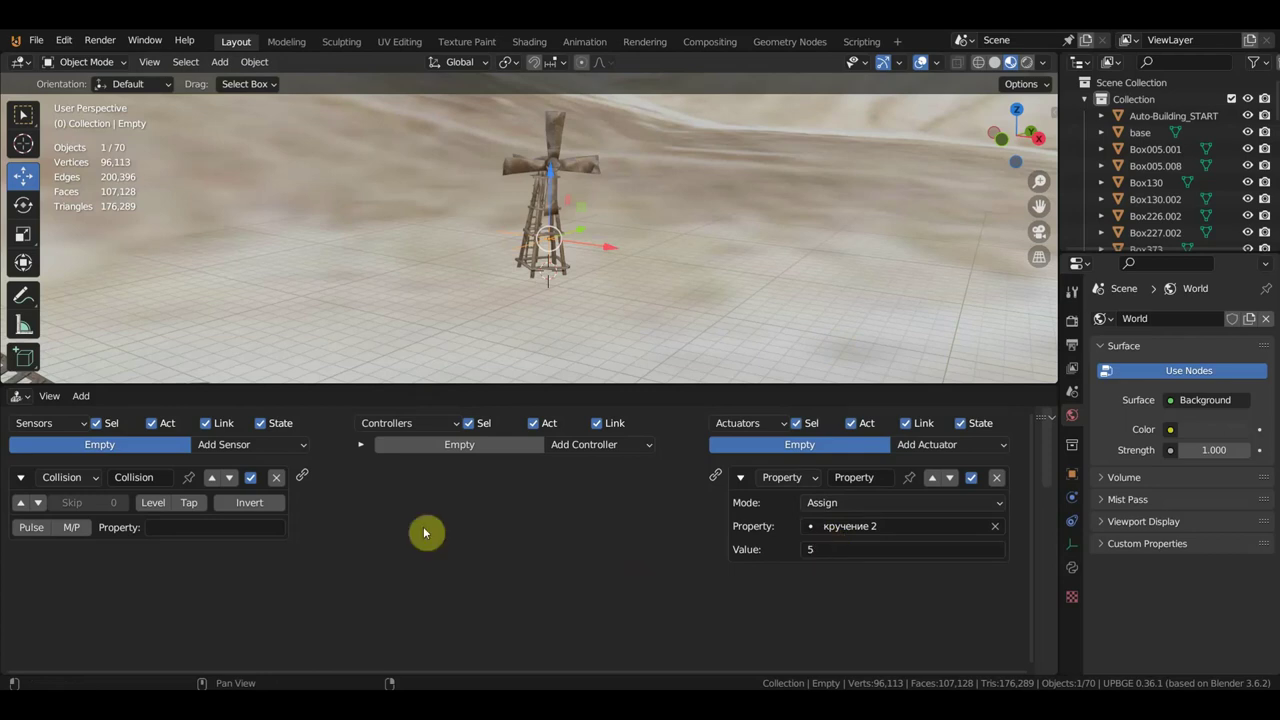
Link the Collision sensor to the actuator, then select Windmill.002 and show its properties sidebar
left_click_drag(303, 475, 715, 477)
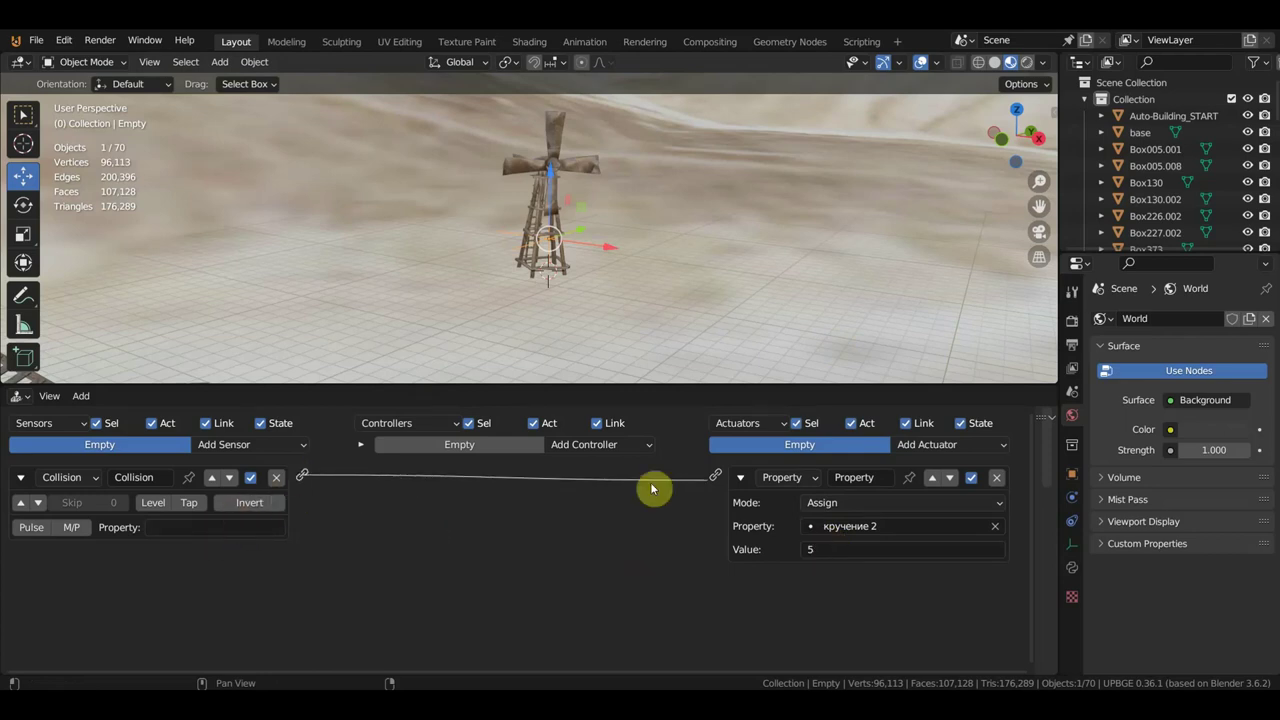
left_click(582, 168)
left_click_drag(1034, 514, 790, 558)
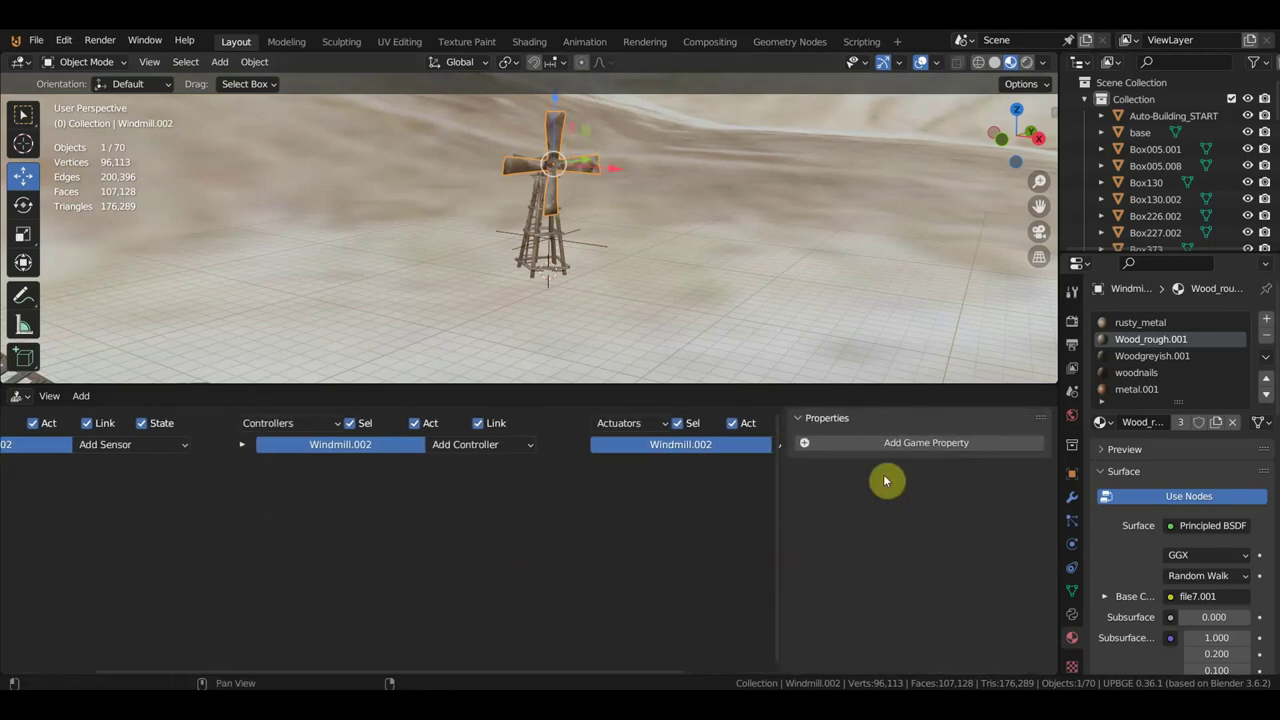
Add a Float game property named 'вышка' to Windmill.002
left_click(900, 447)
left_click(818, 468)
type("вышка")
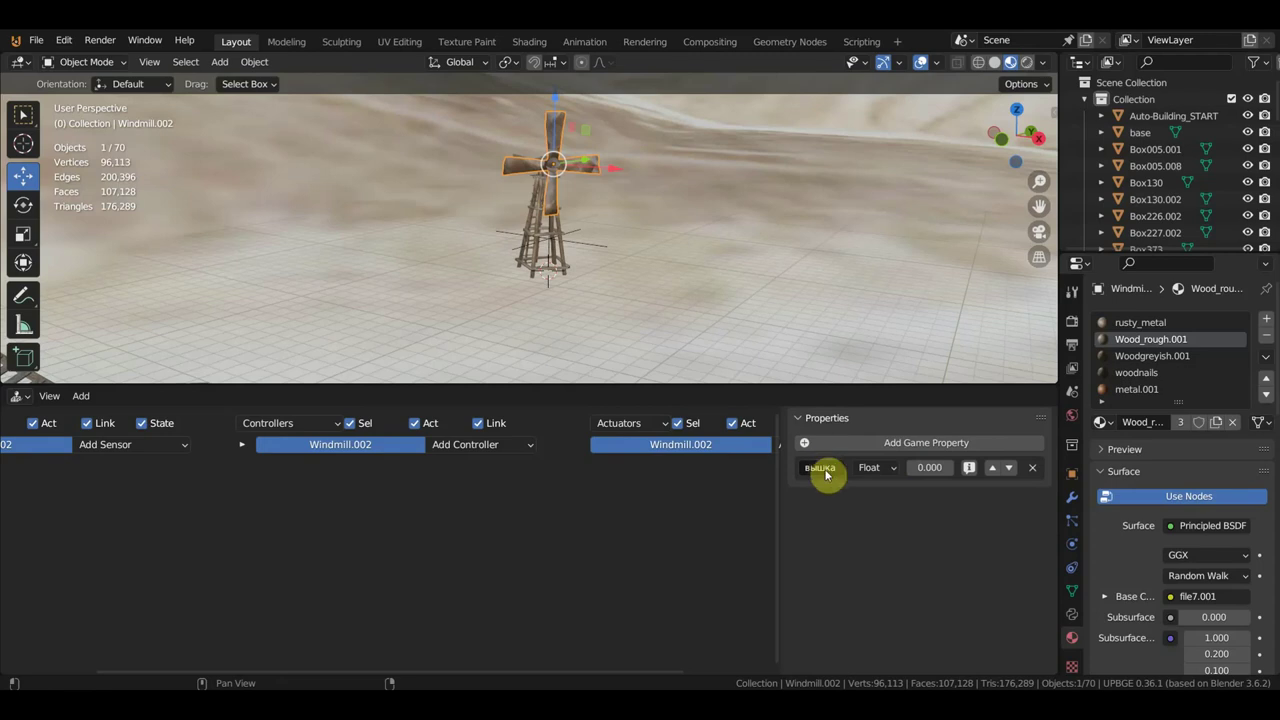
key("Return")
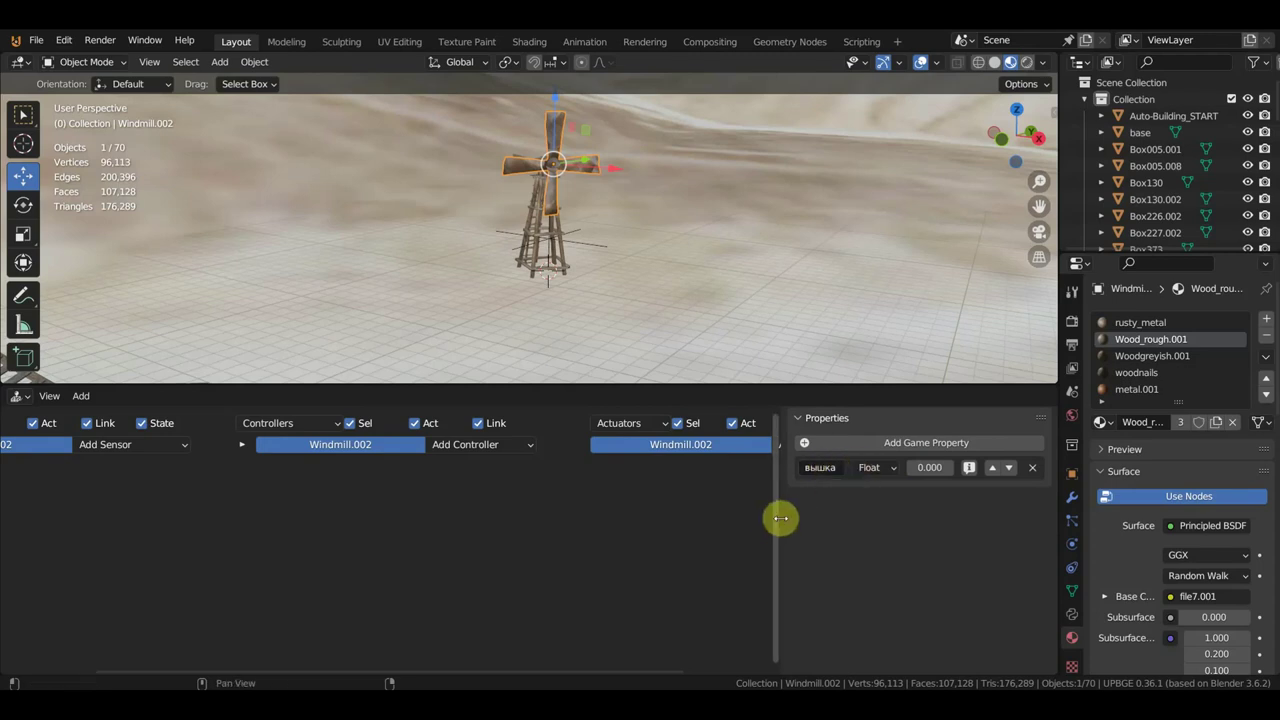
left_click_drag(786, 520, 1010, 546)
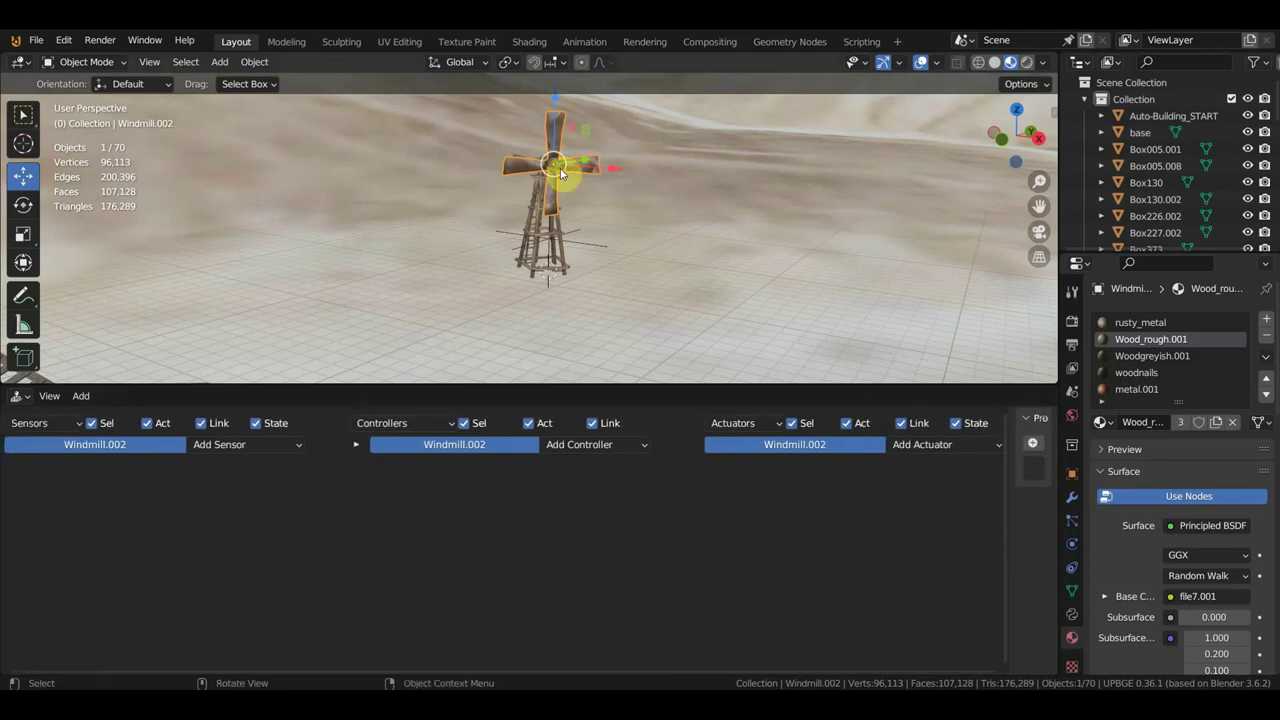
left_click(272, 447)
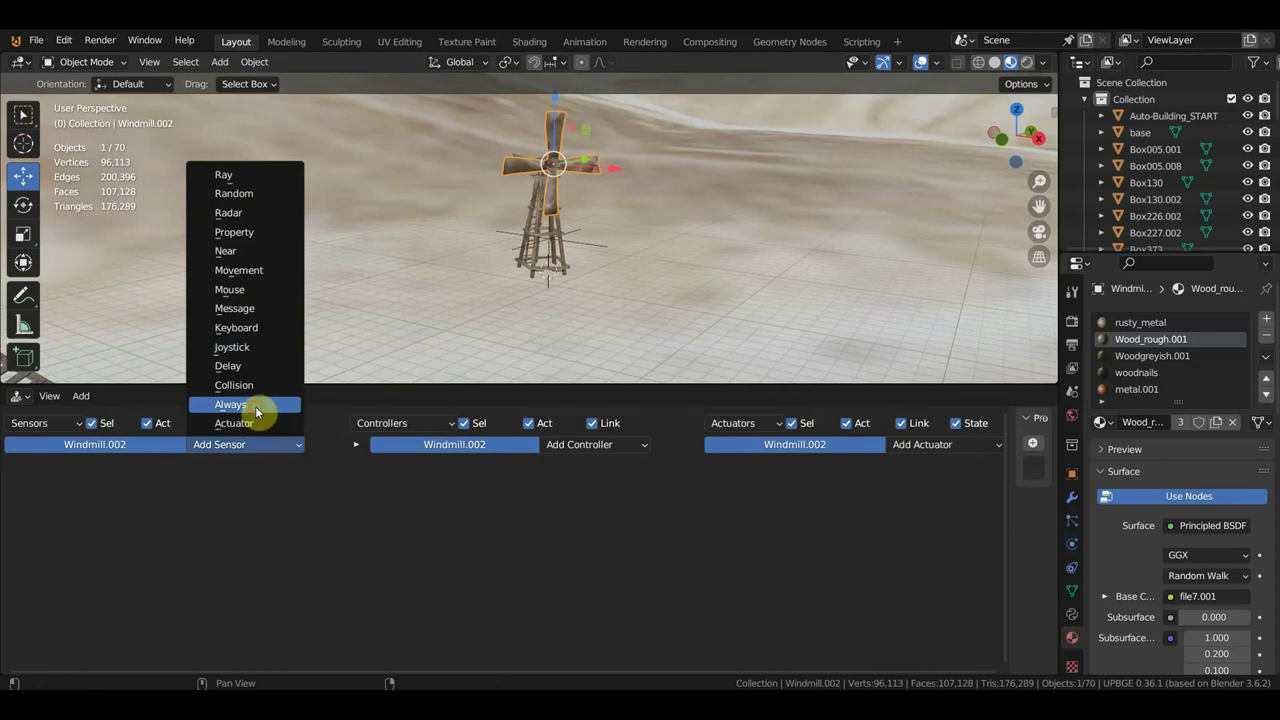
Add an Always sensor and a Motion actuator to Windmill.002 and link them
left_click(257, 412)
left_click(918, 447)
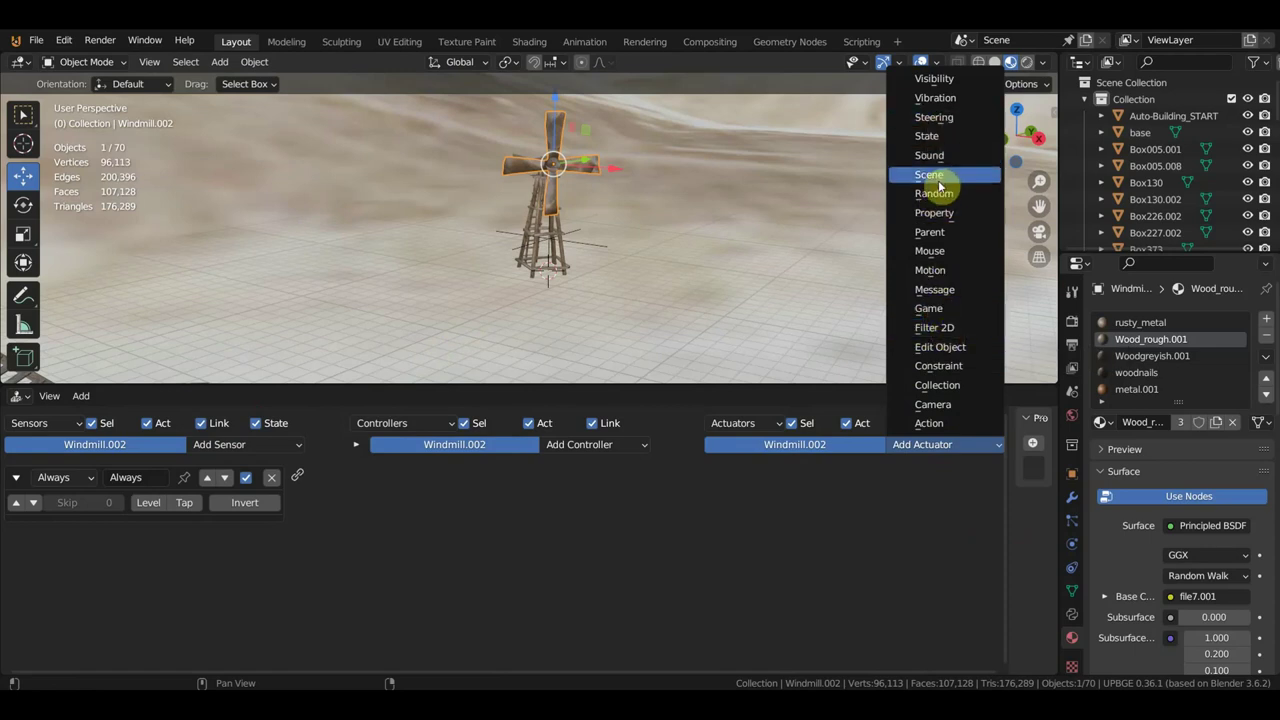
left_click(940, 271)
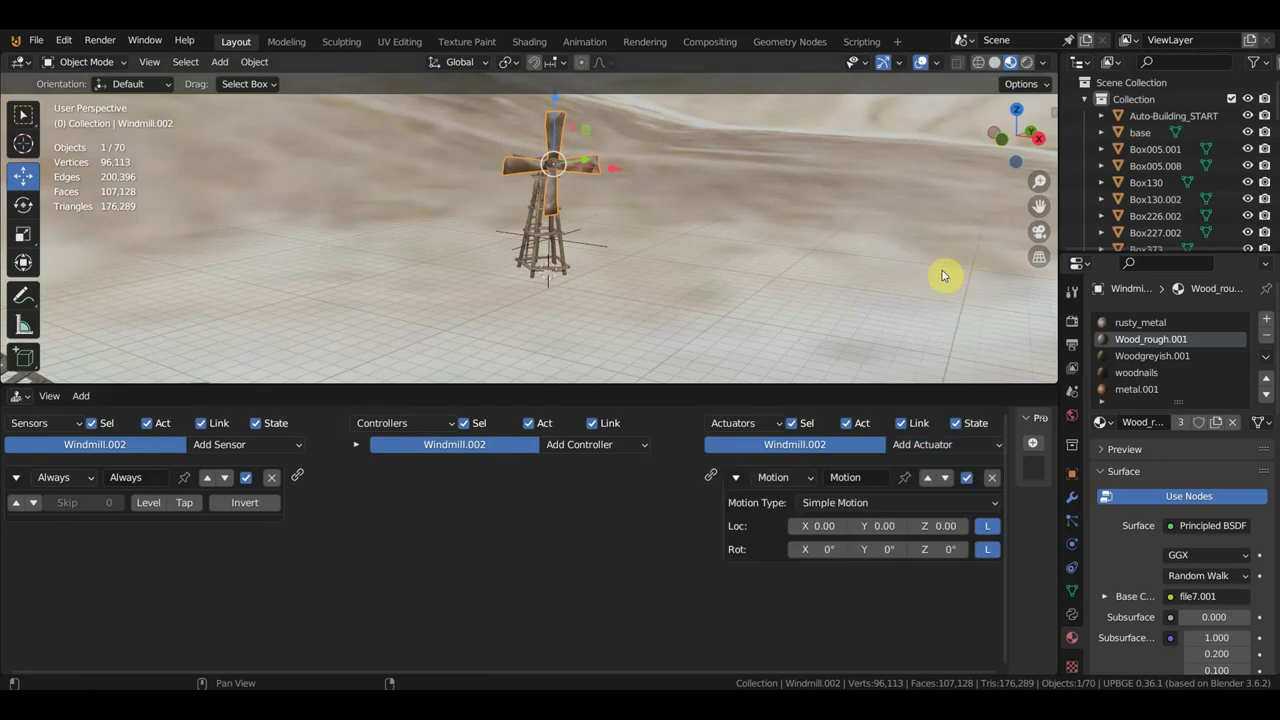
mouse_move(297, 475)
left_mouse_down()
mouse_move(644, 491)
mouse_move(711, 476)
left_mouse_up()
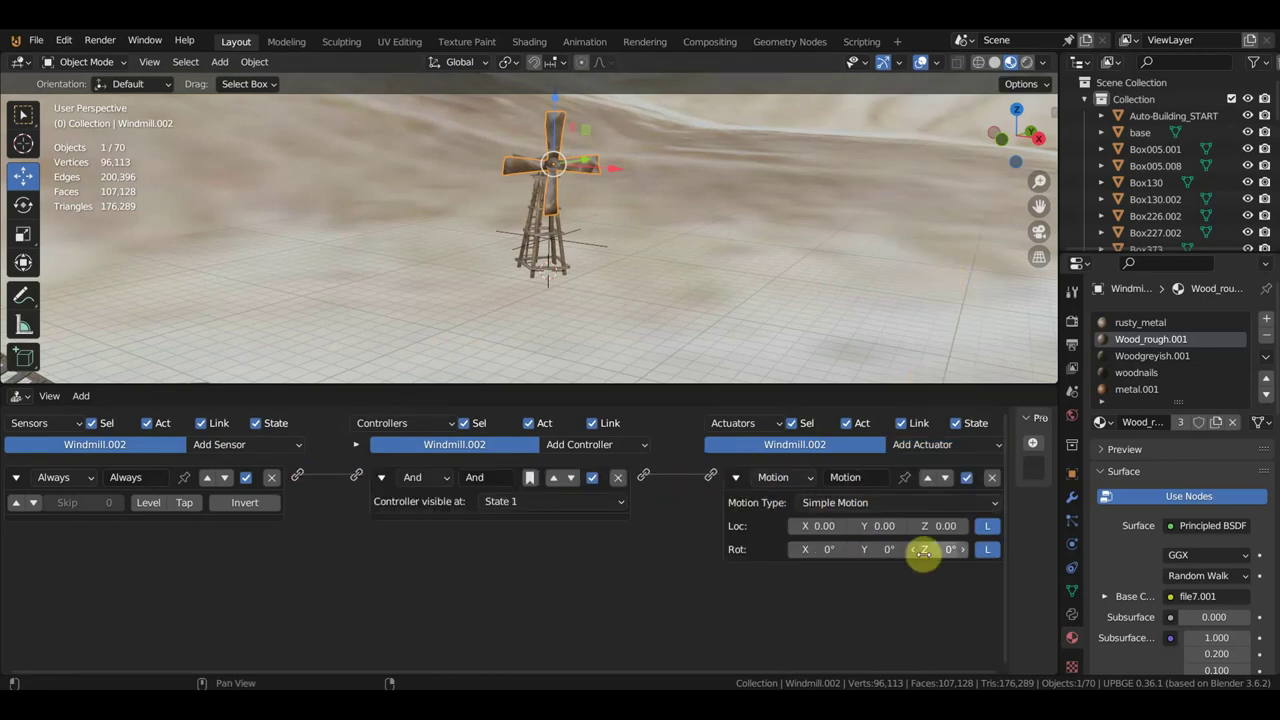
Set the Motion actuator's Z rotation to 5 and name it 'вышка'
left_click(942, 549)
type("5")
key("Return")
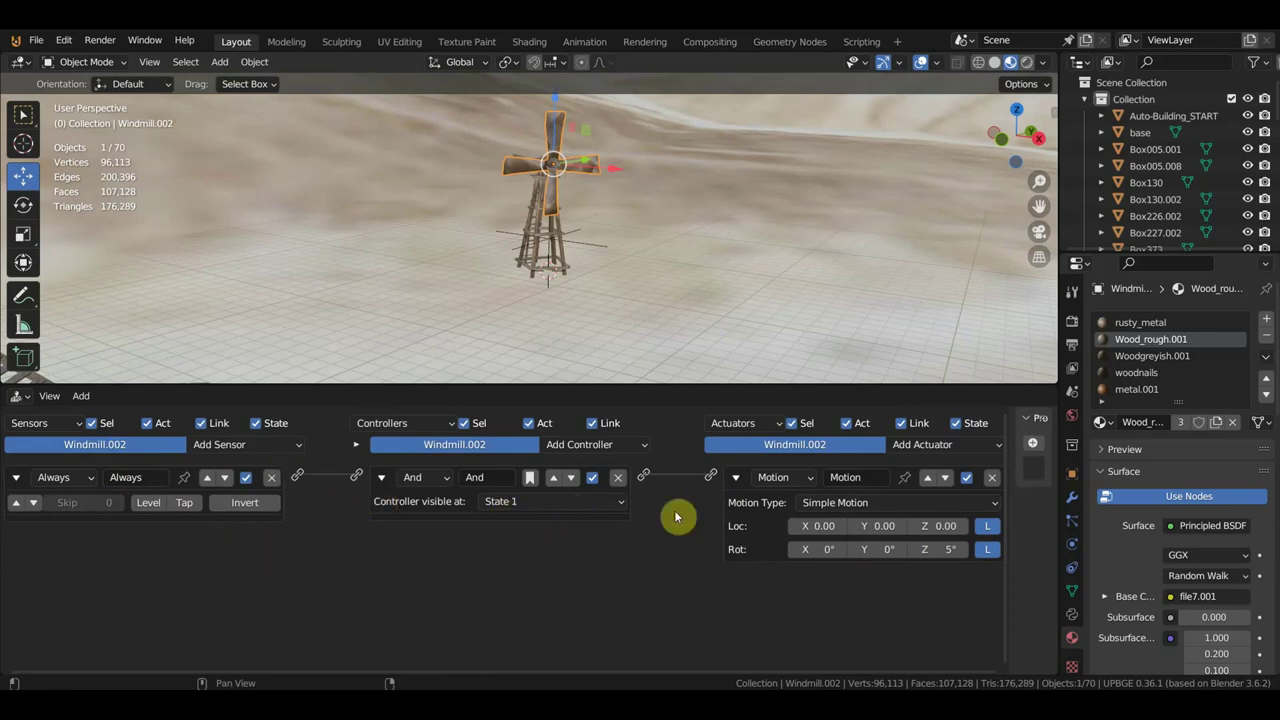
left_click(845, 477)
type("вышка")
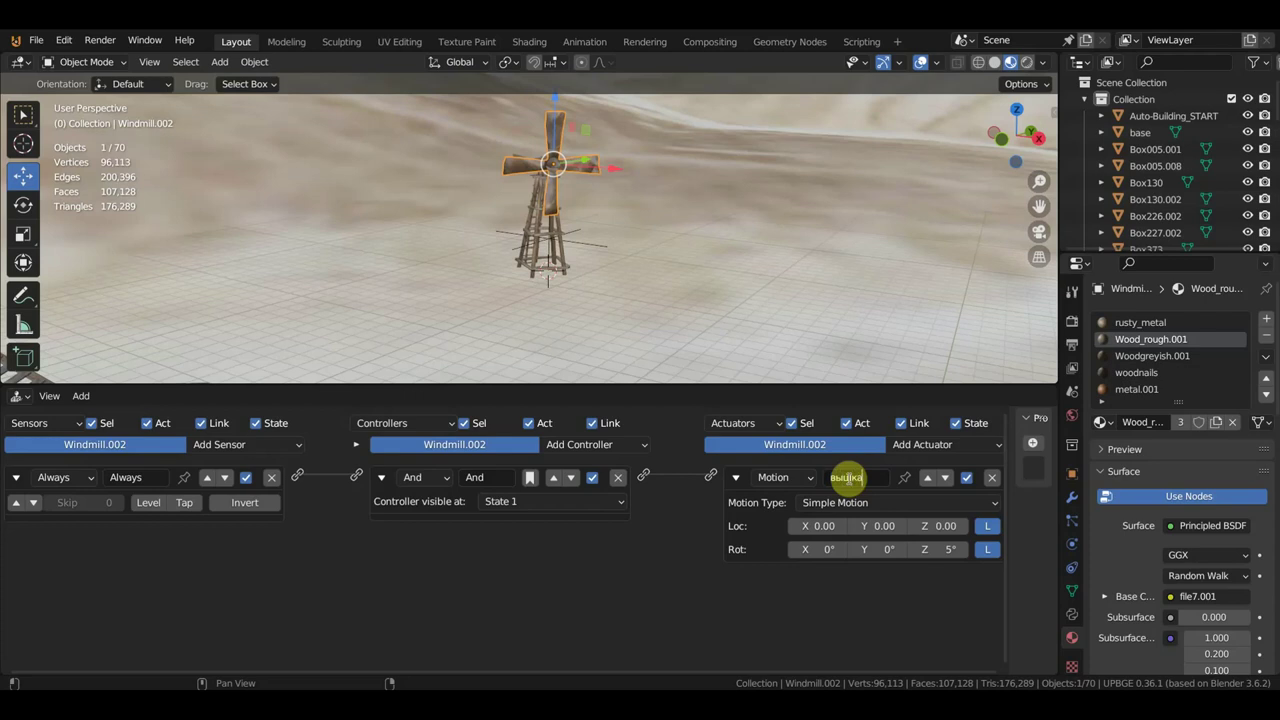
key("Return")
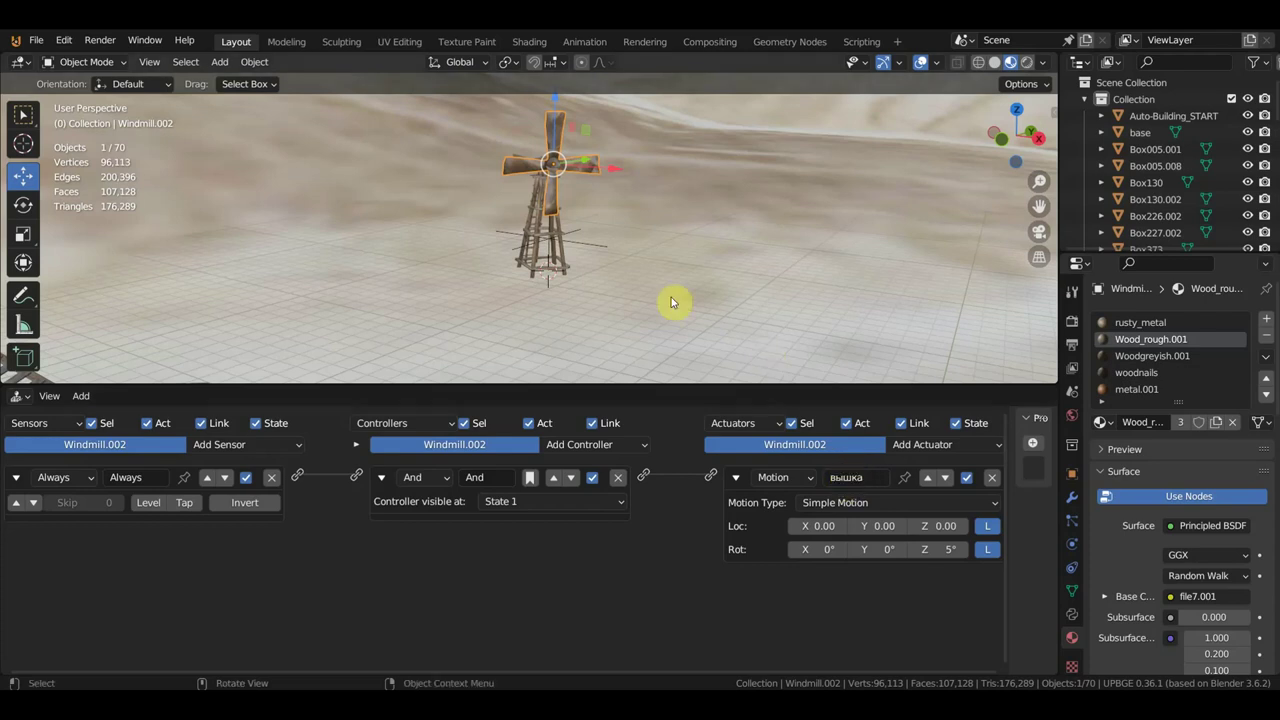
left_click(575, 247)
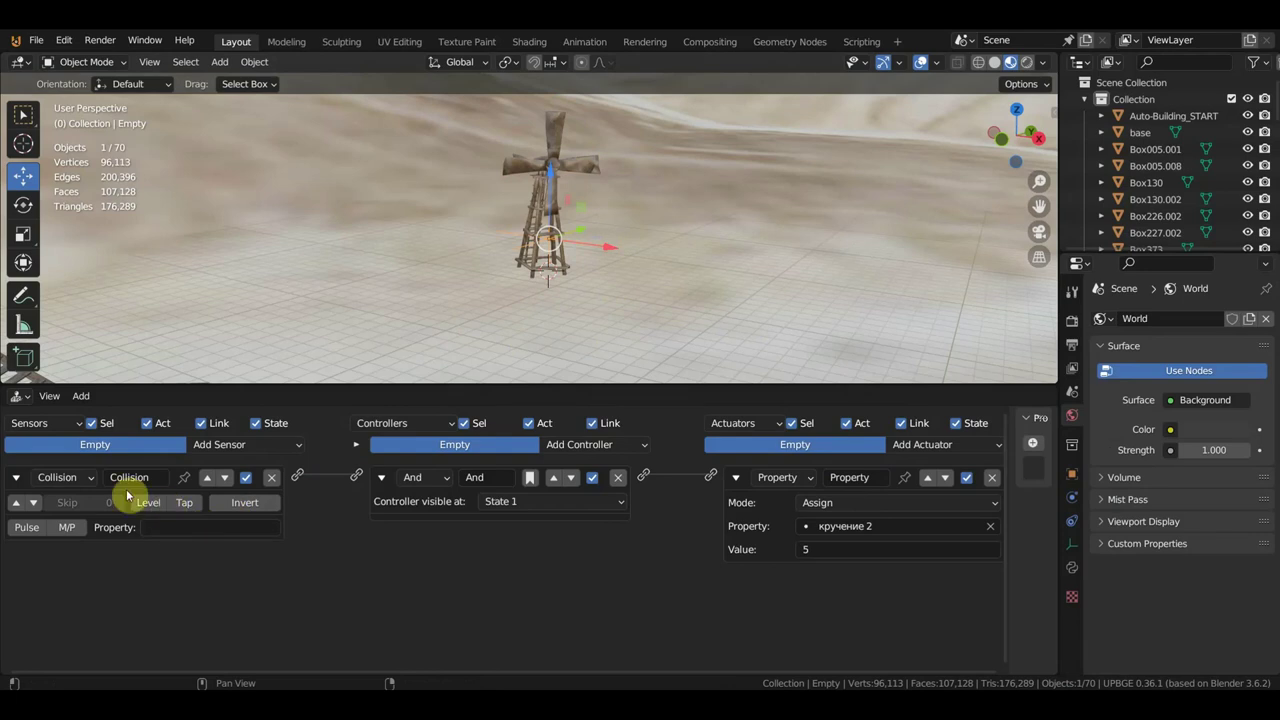
Filter the Empty's Collision sensor by property 'вышка', then test-run the game and stop it
left_click(178, 528)
type("вышка")
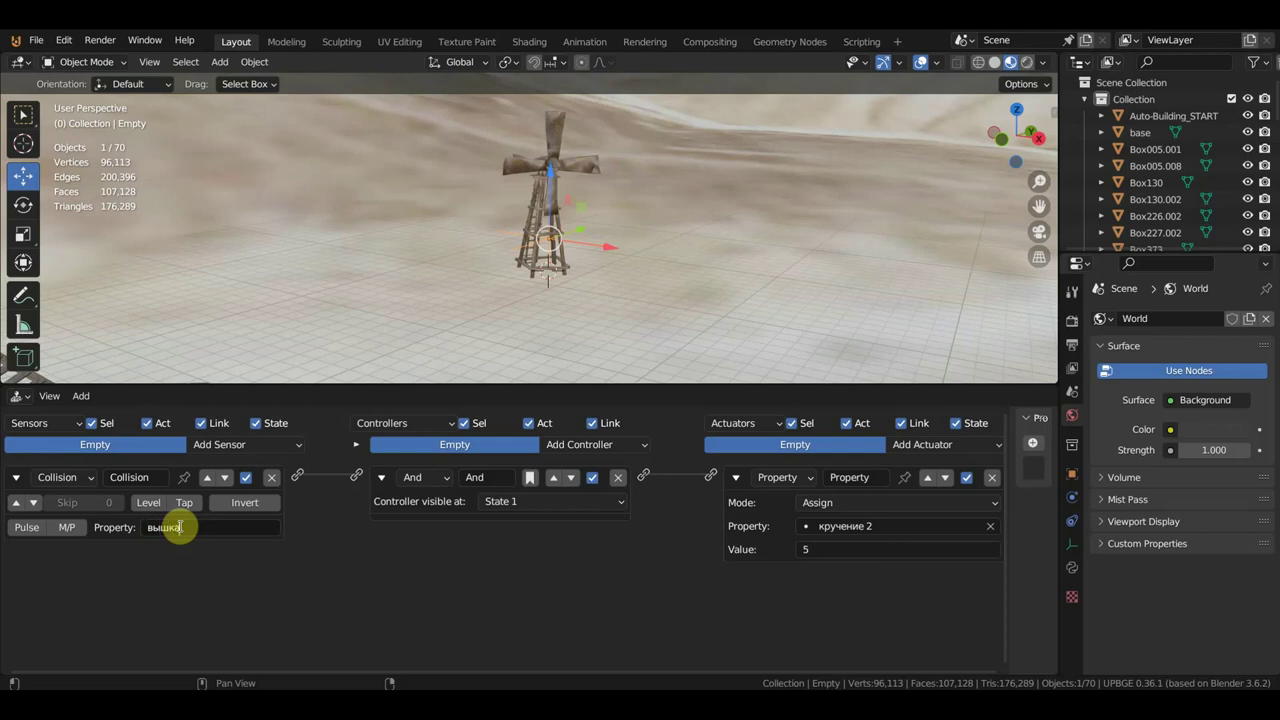
key("Return")
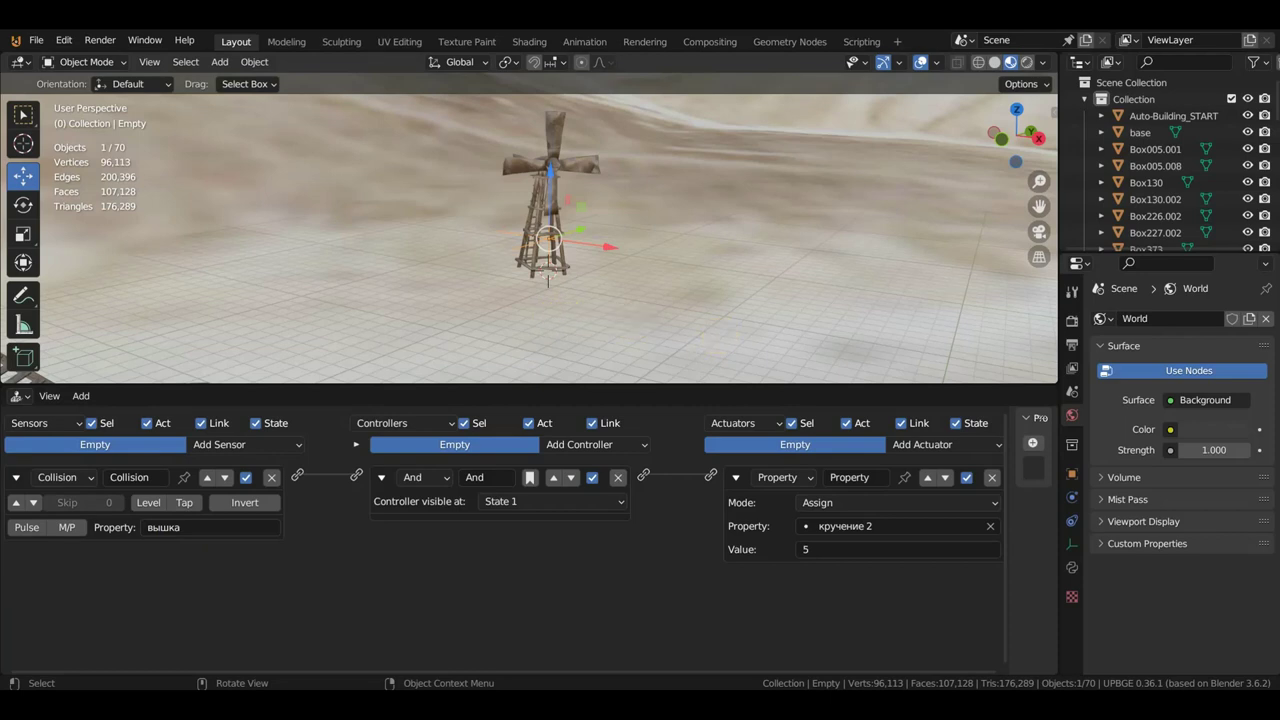
key("p")
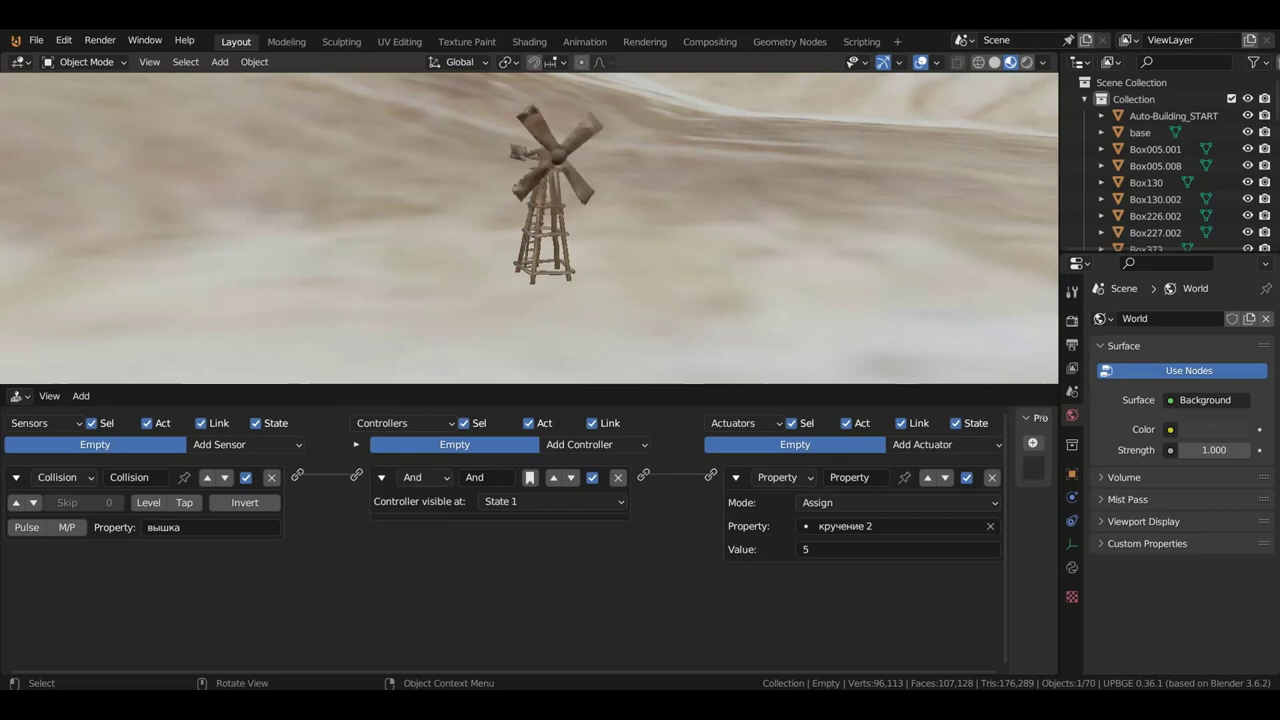
key("Escape")
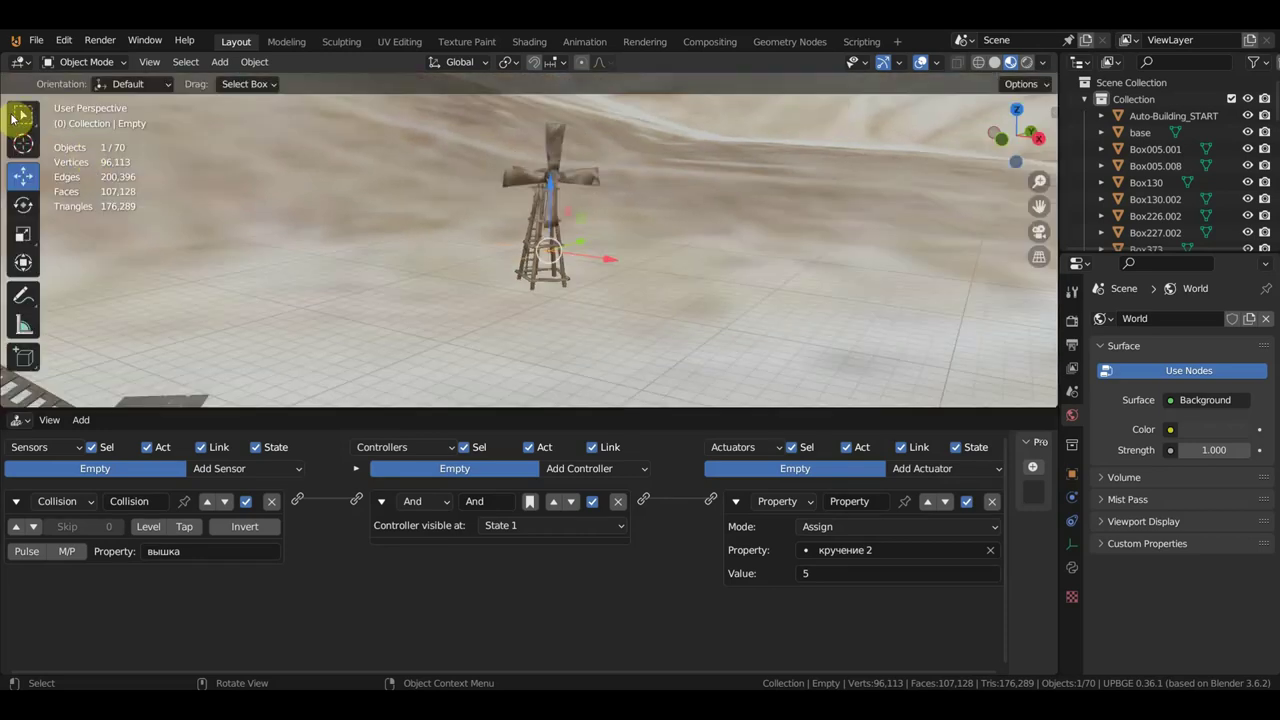